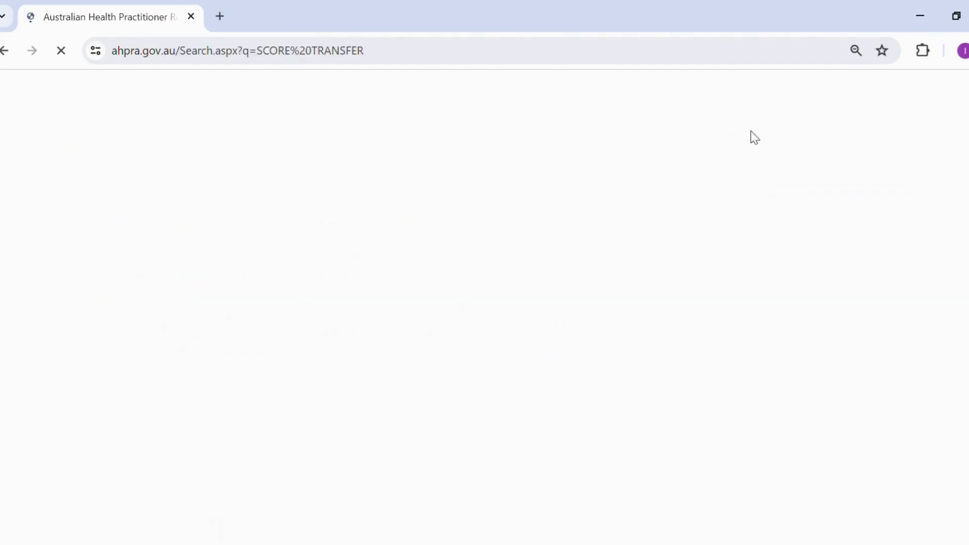
Open the "Application to transfer a NCLEX-RN score - ATNS-40" form from the SCORE TRANSFER search results
scroll(509, 323, down, 2)
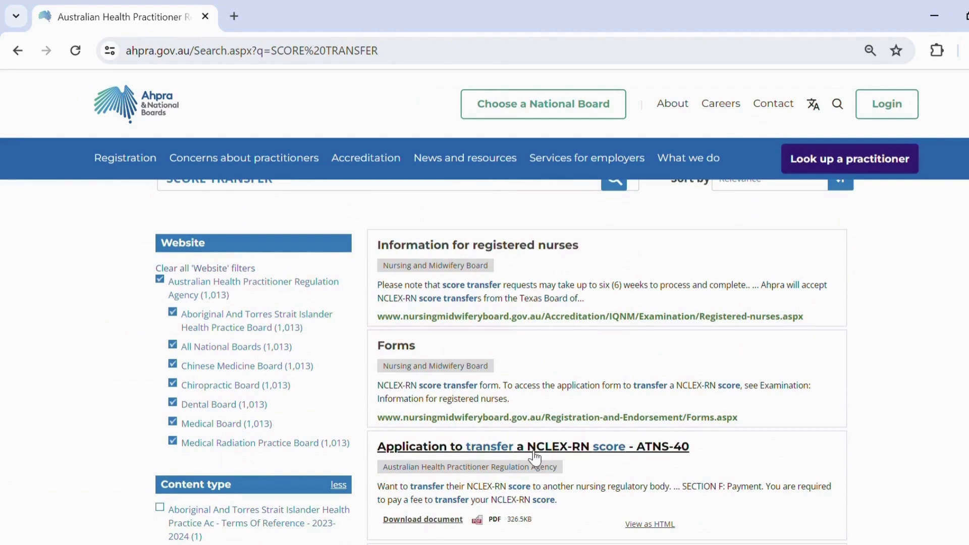
click(677, 449)
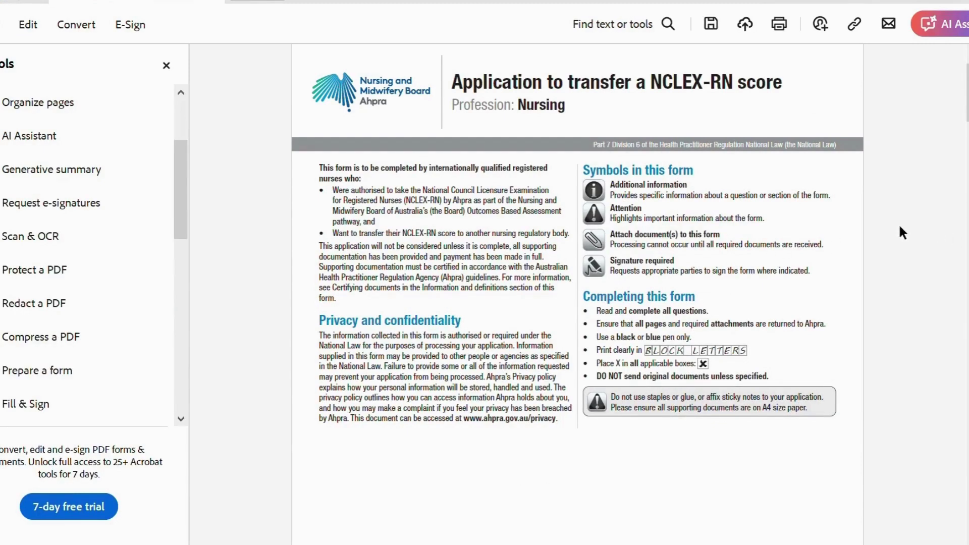
In Adobe Acrobat, review the form's instructions and Sections A to E, covering personal details, contact information, NCLEX-RN details, regulatory body and consent
scroll(901, 228, down, 10)
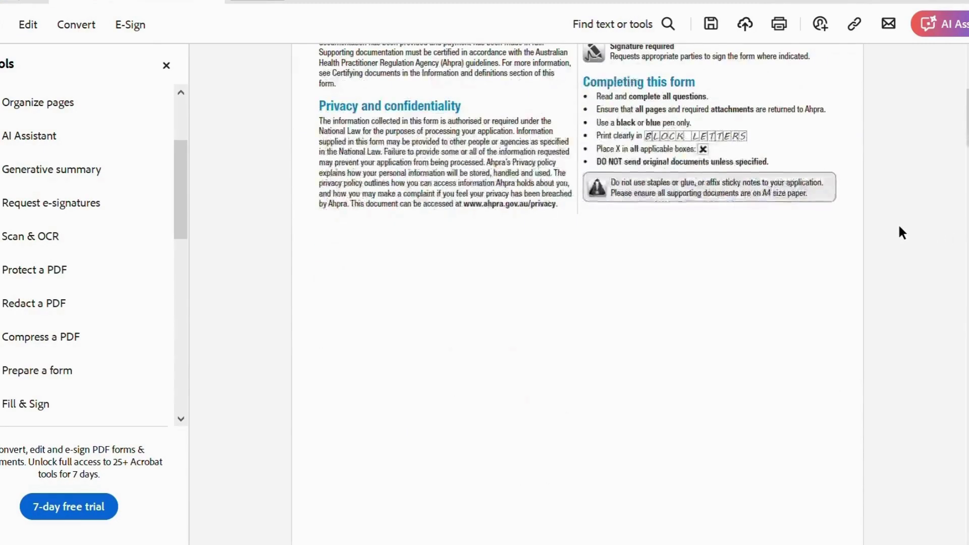
scroll(899, 226, down, 3)
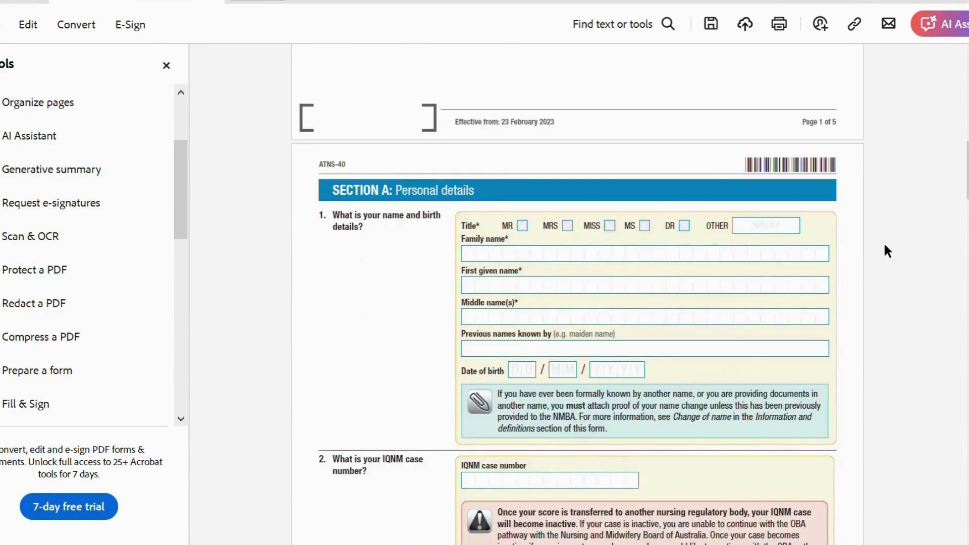
scroll(885, 241, down, 1)
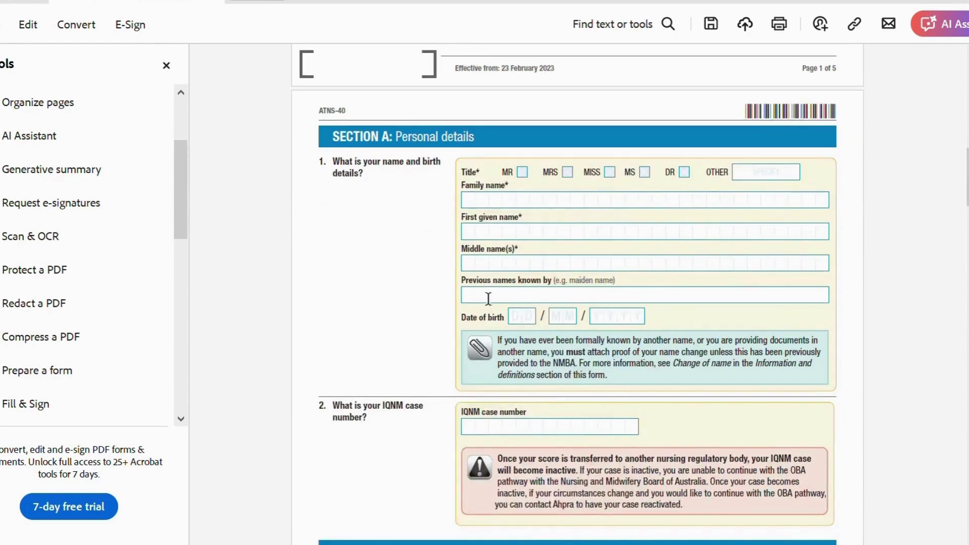
scroll(910, 290, down, 1)
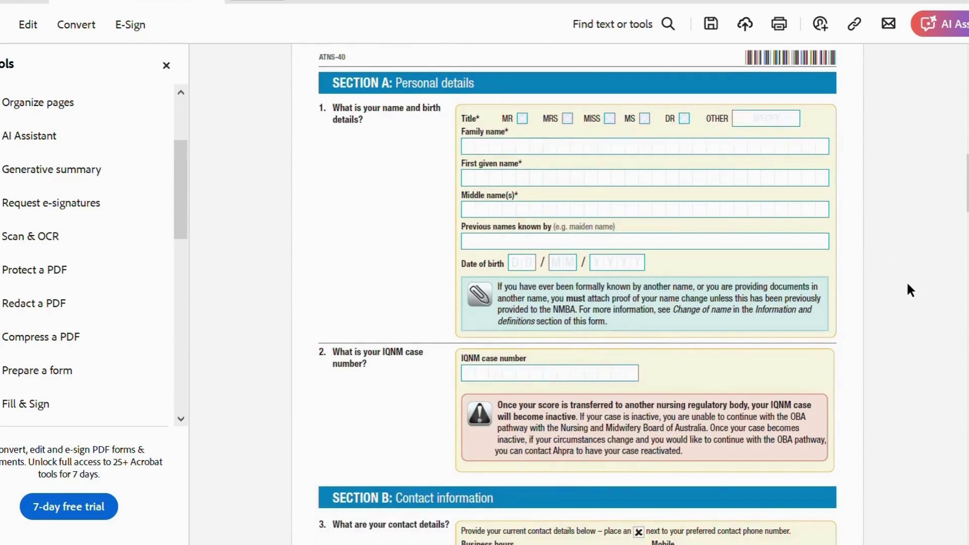
scroll(863, 312, down, 1)
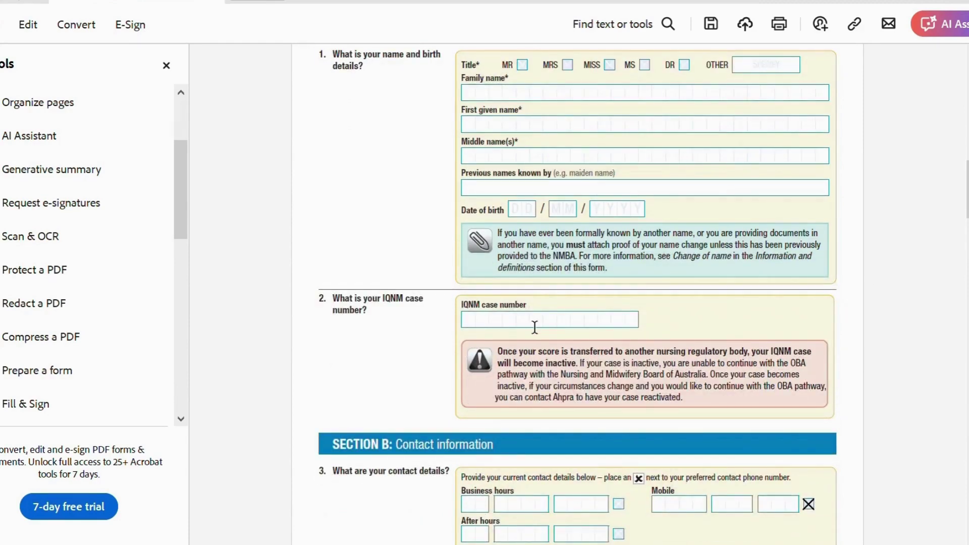
scroll(892, 297, down, 4)
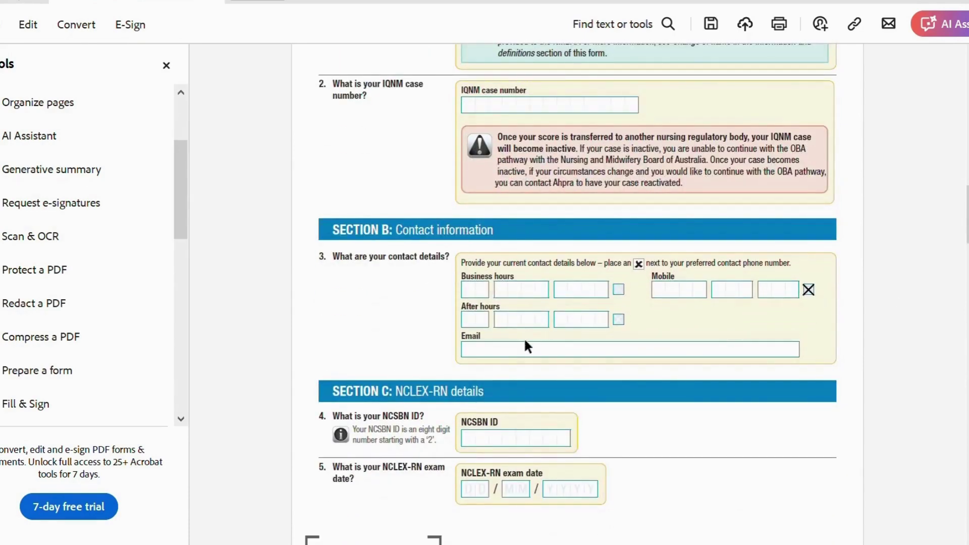
scroll(903, 319, down, 3)
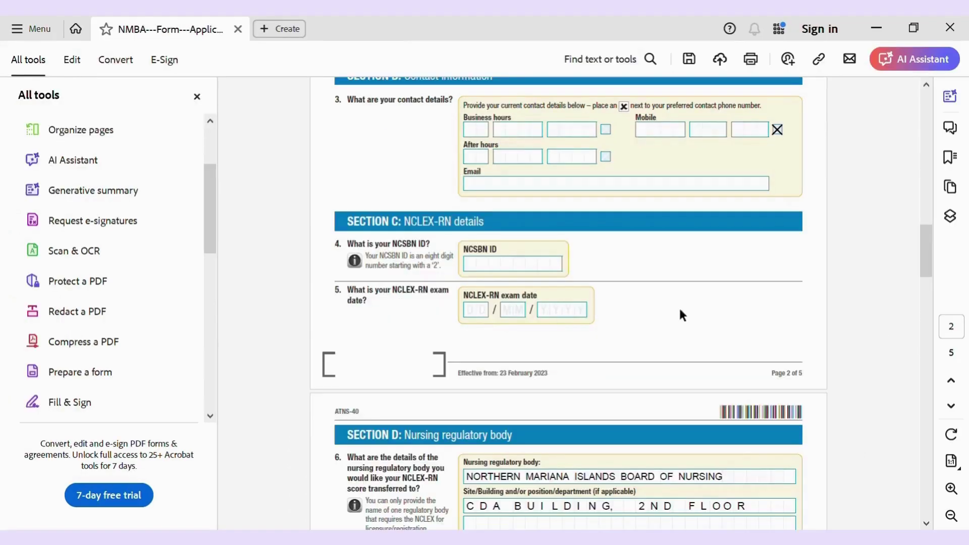
scroll(831, 301, down, 5)
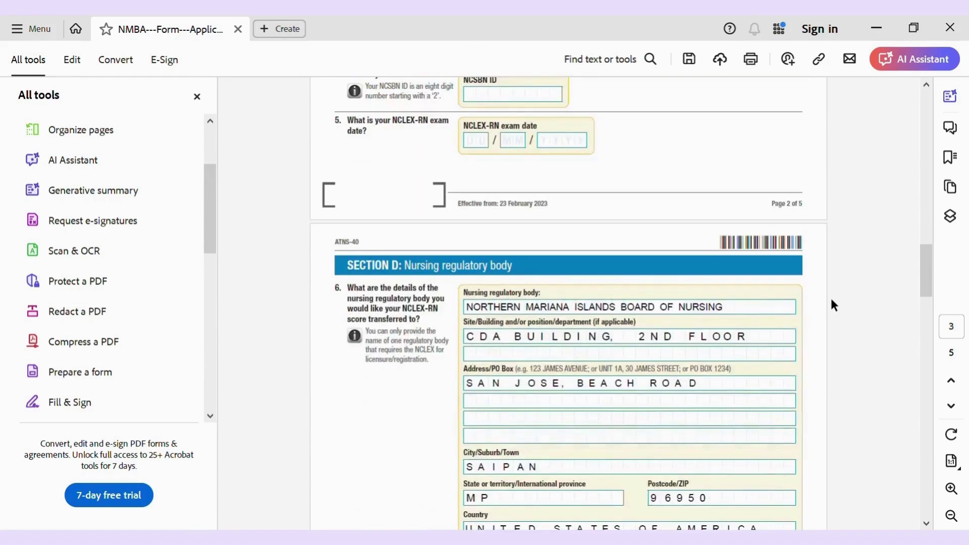
scroll(831, 296, down, 2)
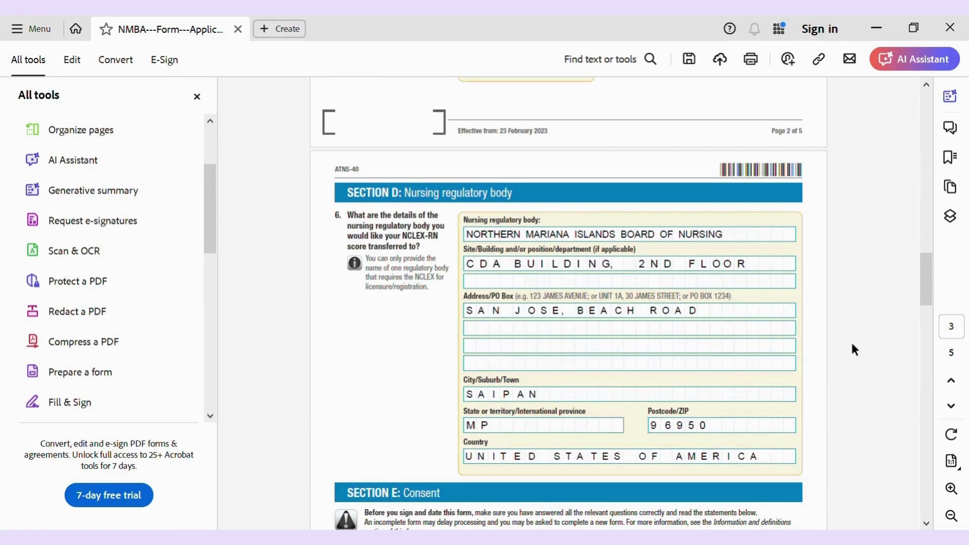
scroll(853, 344, down, 7)
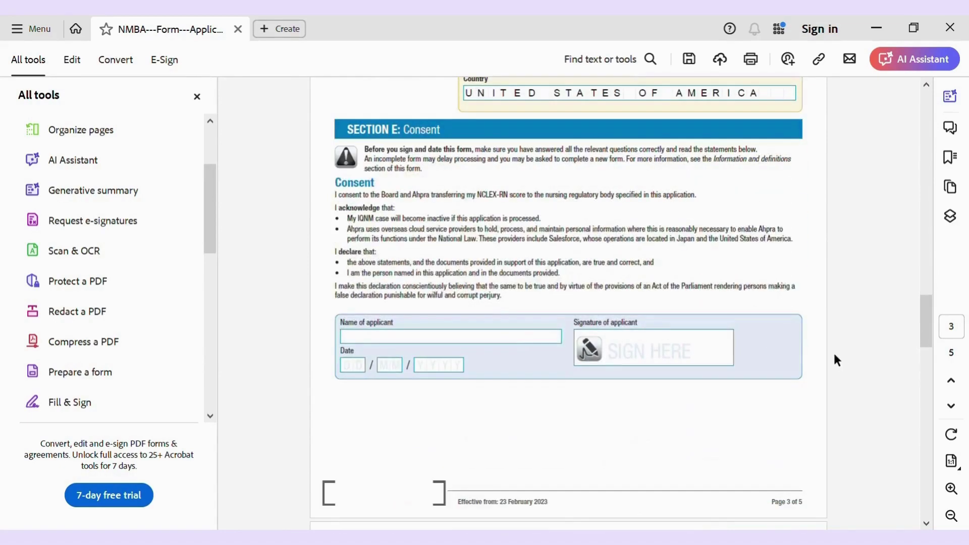
scroll(834, 356, down, 1)
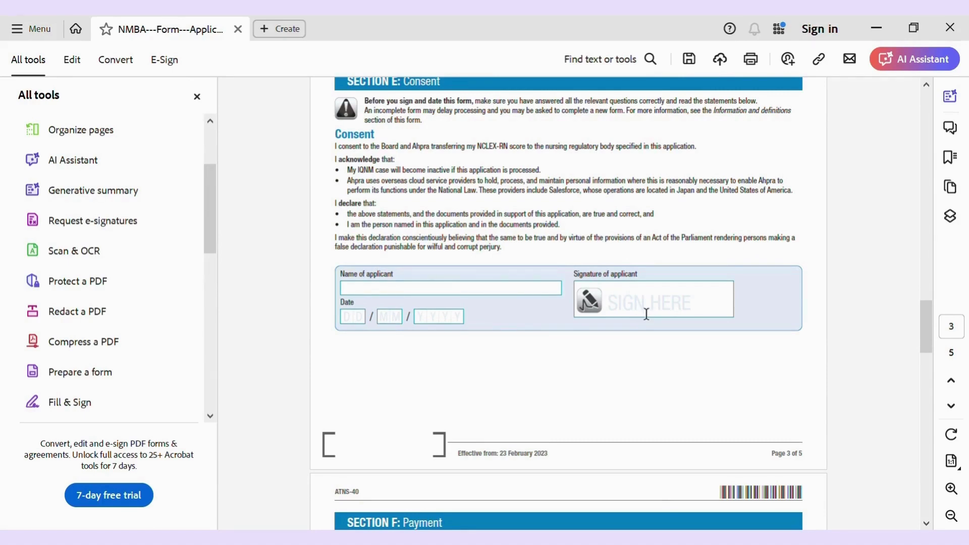
Review the Section F application fee and card payment slip, and the Section G checklist with its return instructions
scroll(631, 345, down, 7)
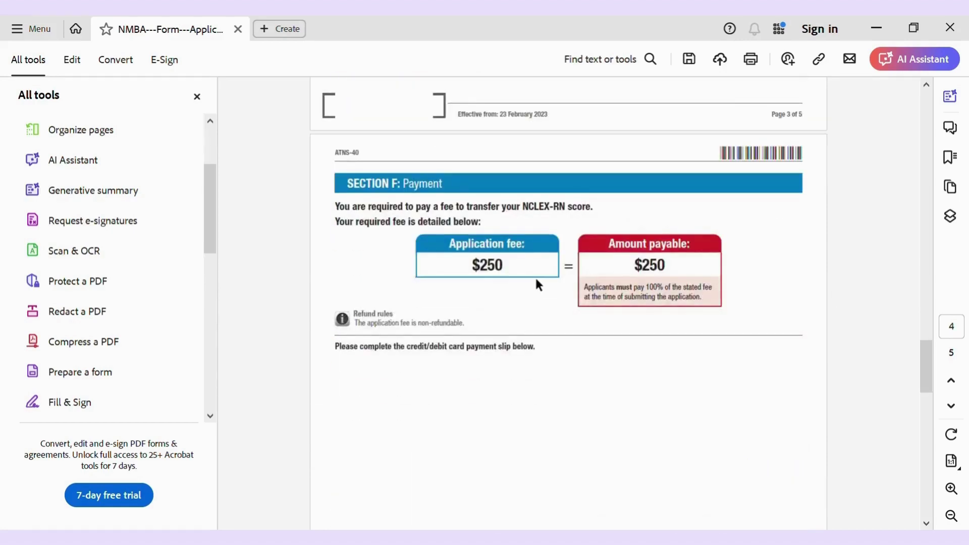
scroll(529, 301, down, 2)
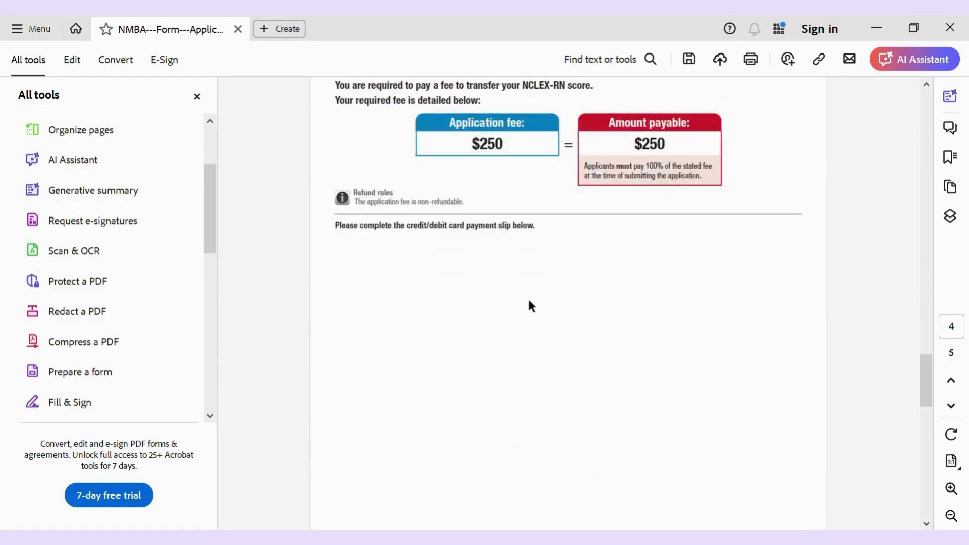
scroll(529, 302, down, 5)
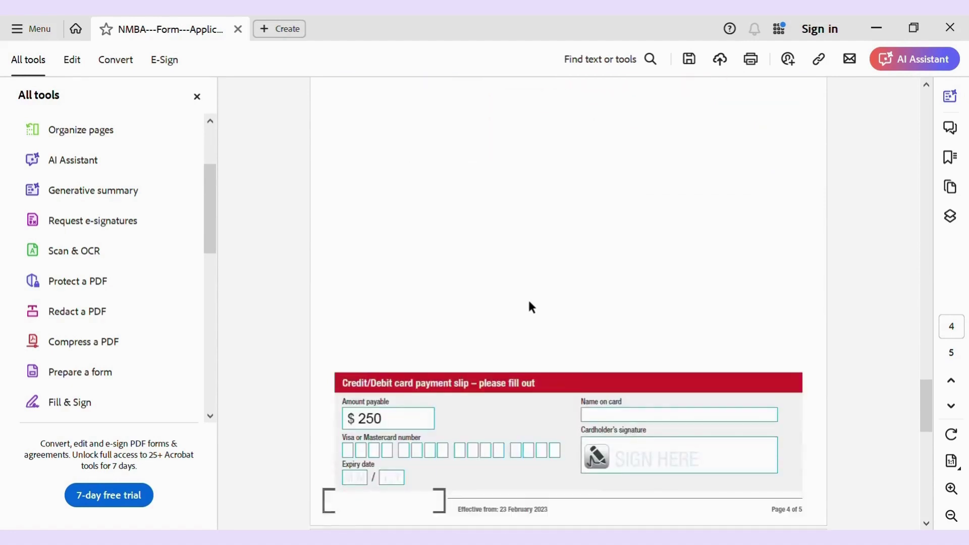
scroll(532, 306, down, 2)
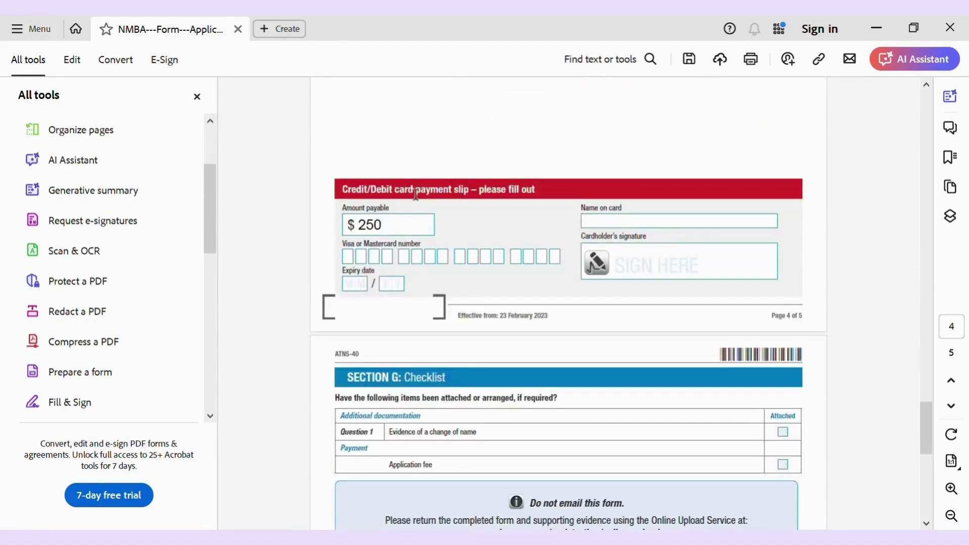
click(385, 231)
scroll(692, 232, down, 1)
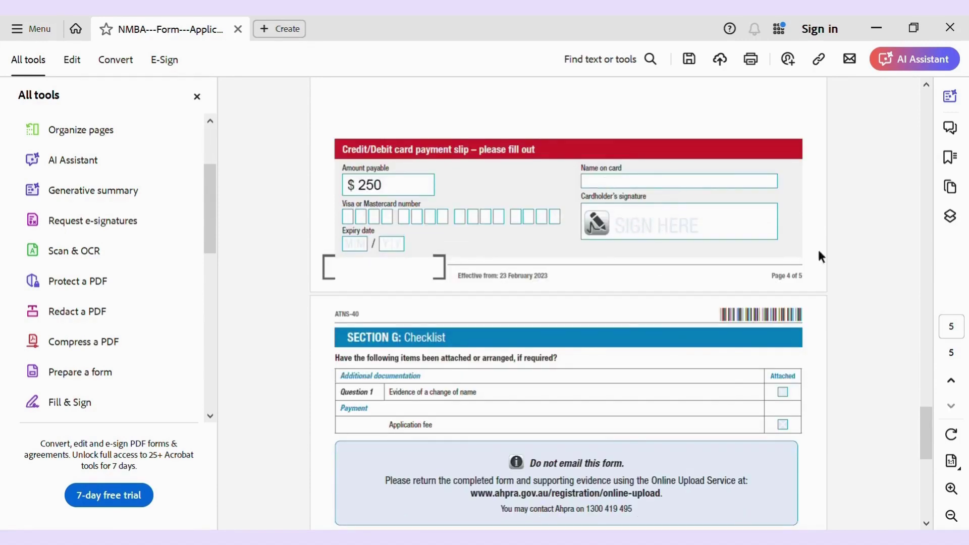
scroll(875, 240, down, 2)
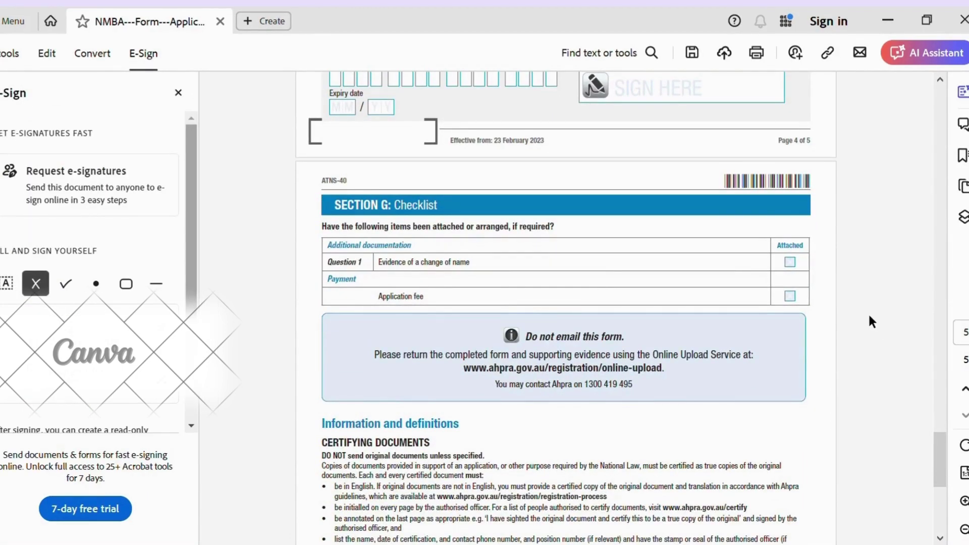
Read the information and definitions, and mark the application fee as attached in the Section G checklist
scroll(868, 313, down, 5)
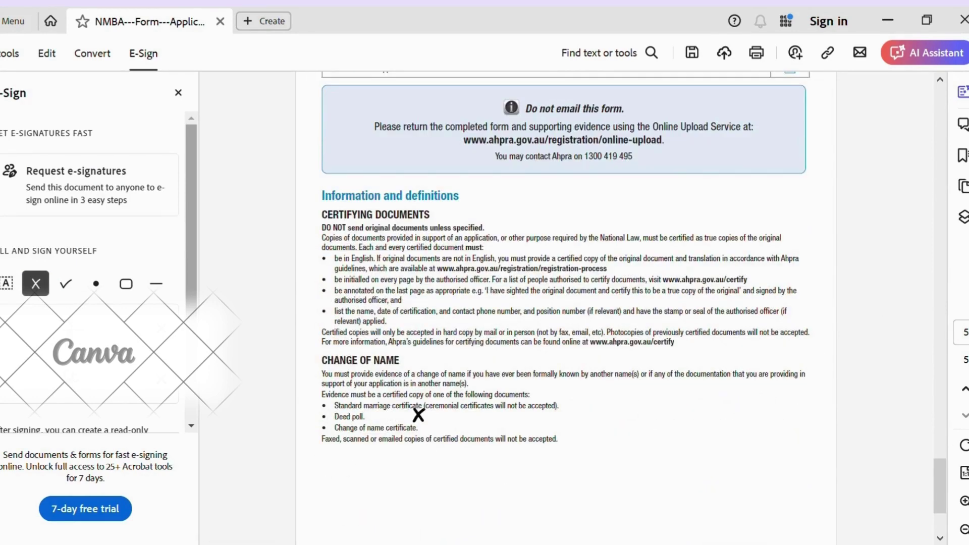
scroll(771, 377, up, 3)
click(790, 222)
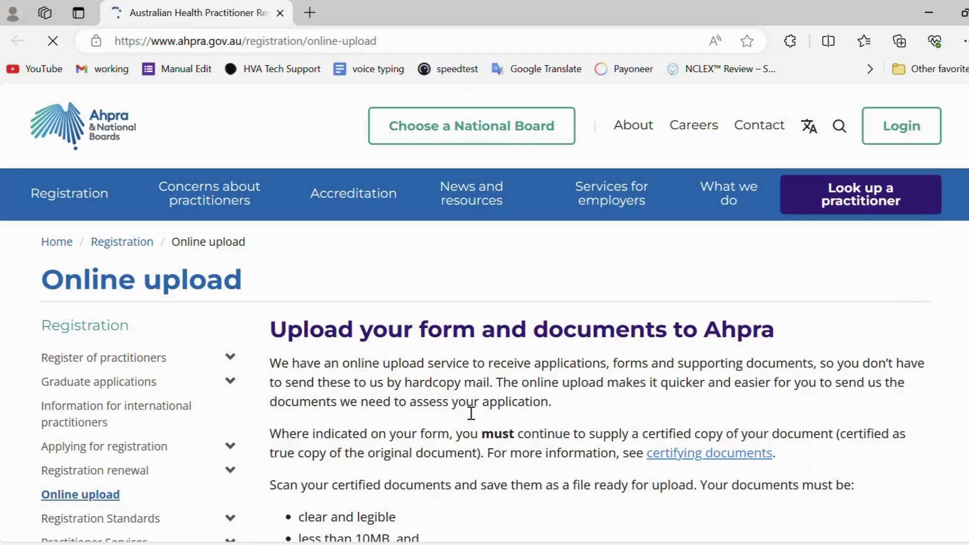
In the browser, start the document upload from Ahpra's Online upload page and continue past the Privacy page
scroll(863, 393, down, 8)
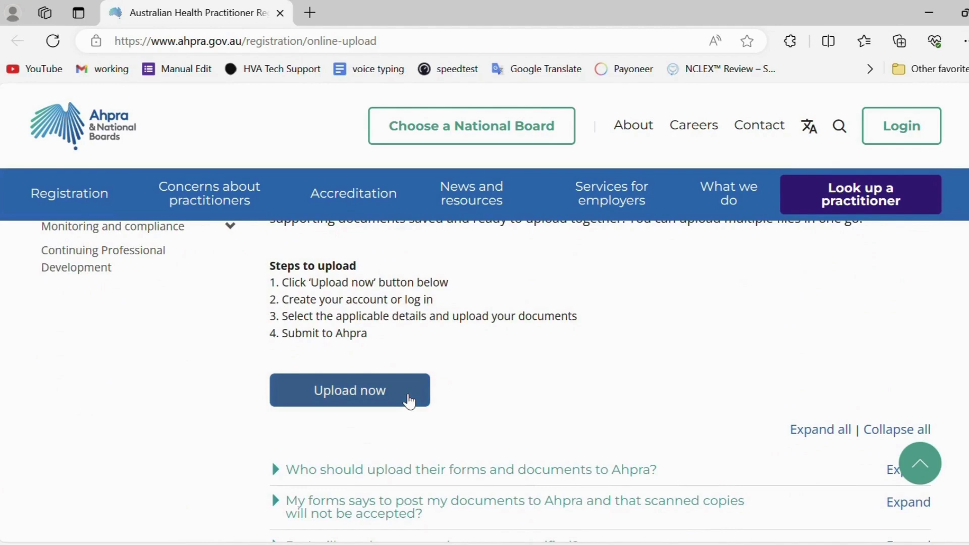
click(409, 401)
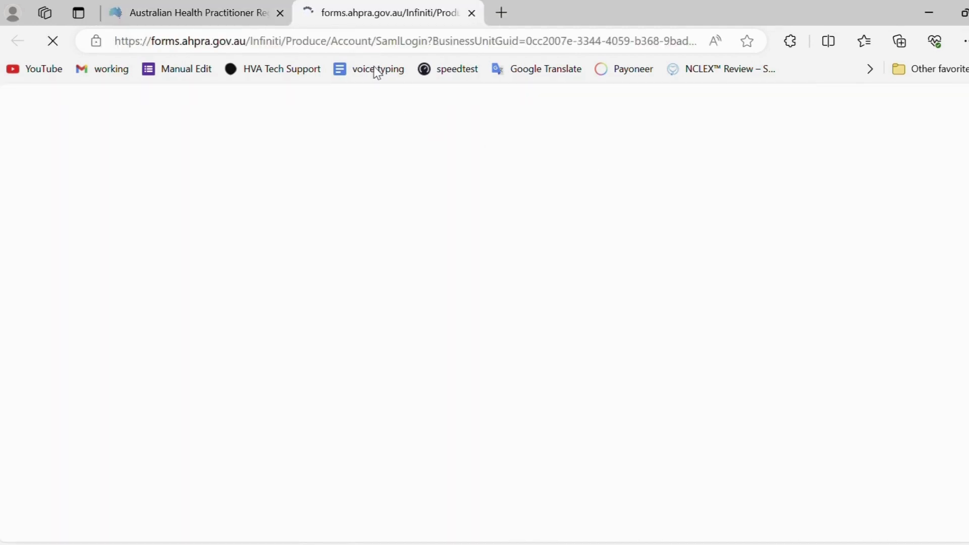
scroll(521, 341, down, 2)
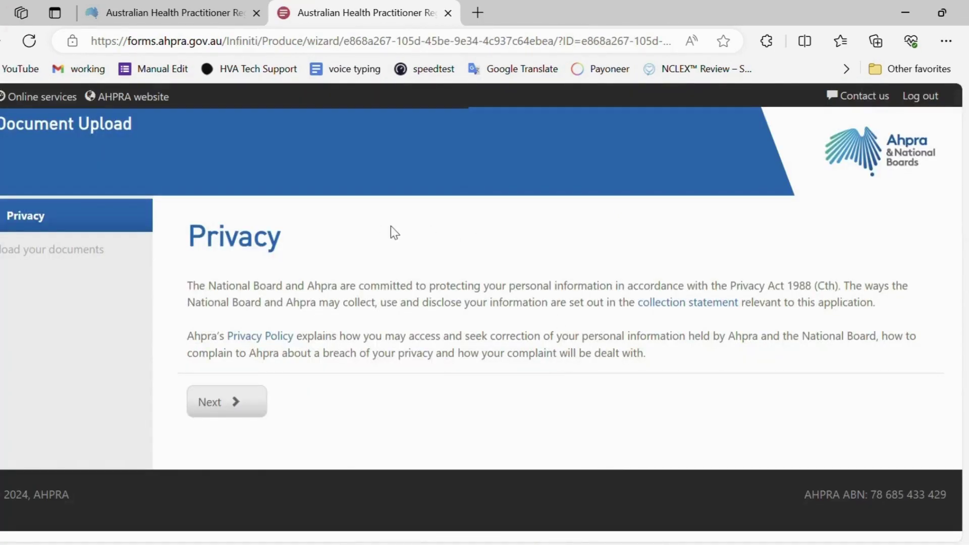
click(242, 407)
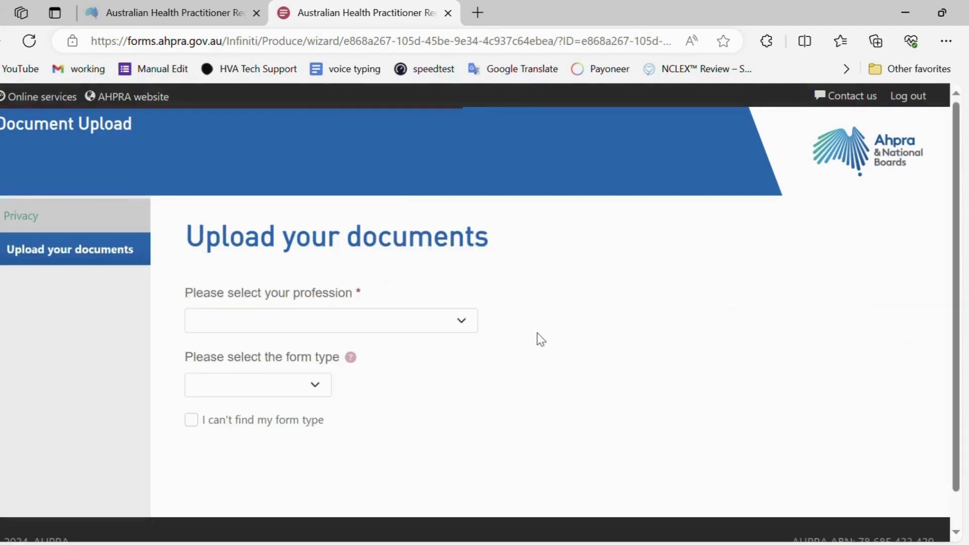
Select Nursing and Midwifery as the profession and "ATNS : Application to transfer a NCLEX-RN score" as the form type
click(466, 323)
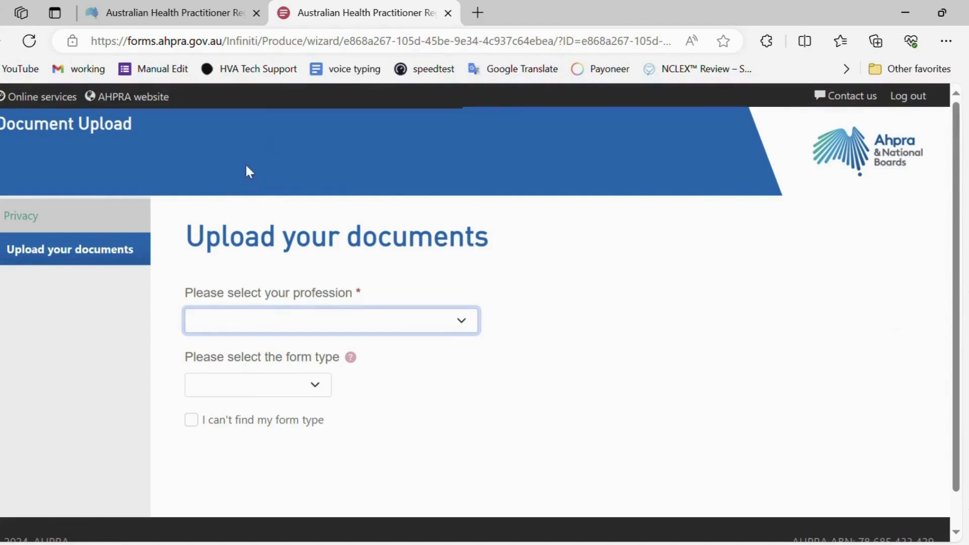
key(n)
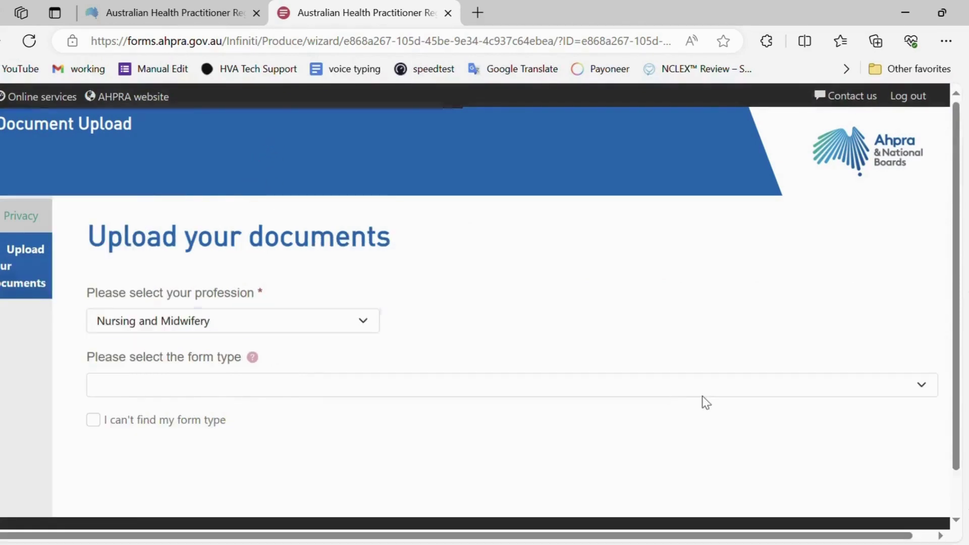
click(696, 391)
click(368, 458)
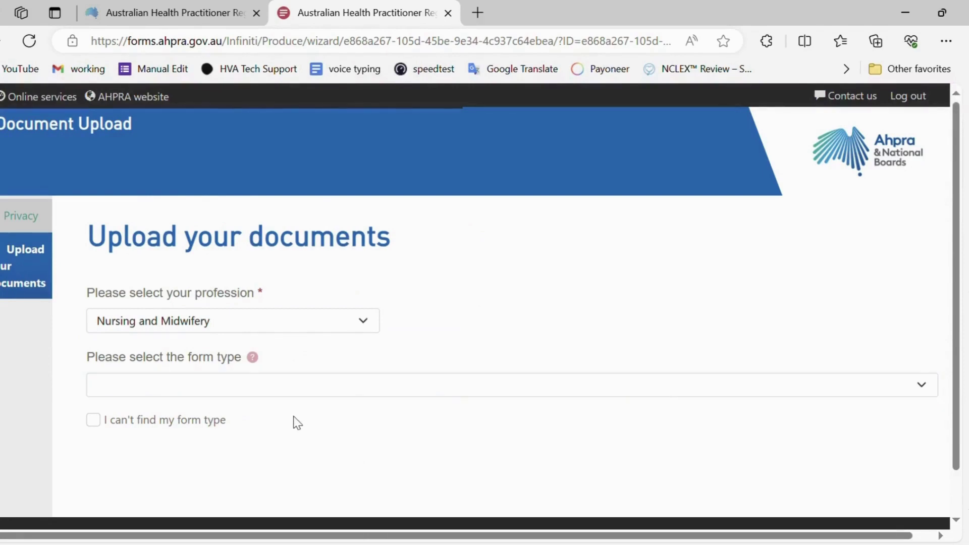
click(298, 384)
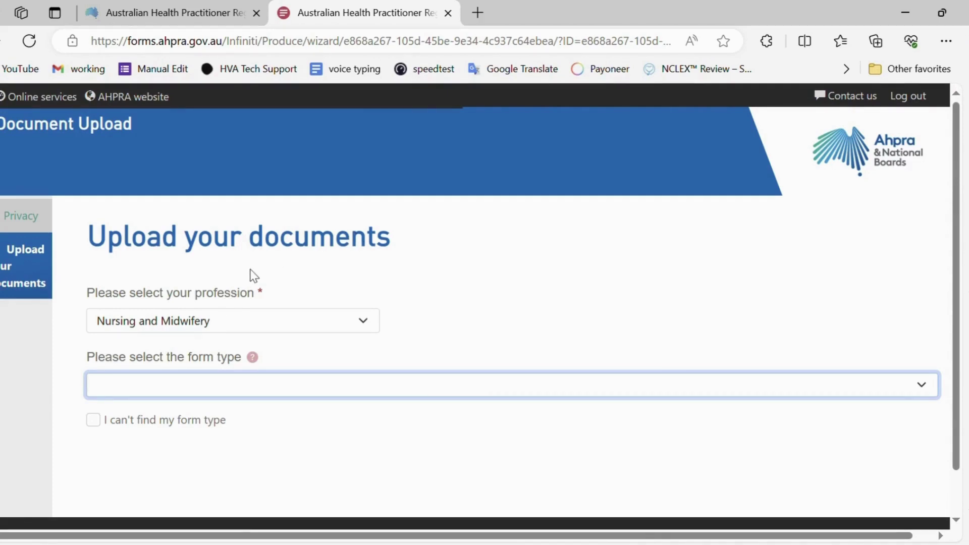
key(Down)
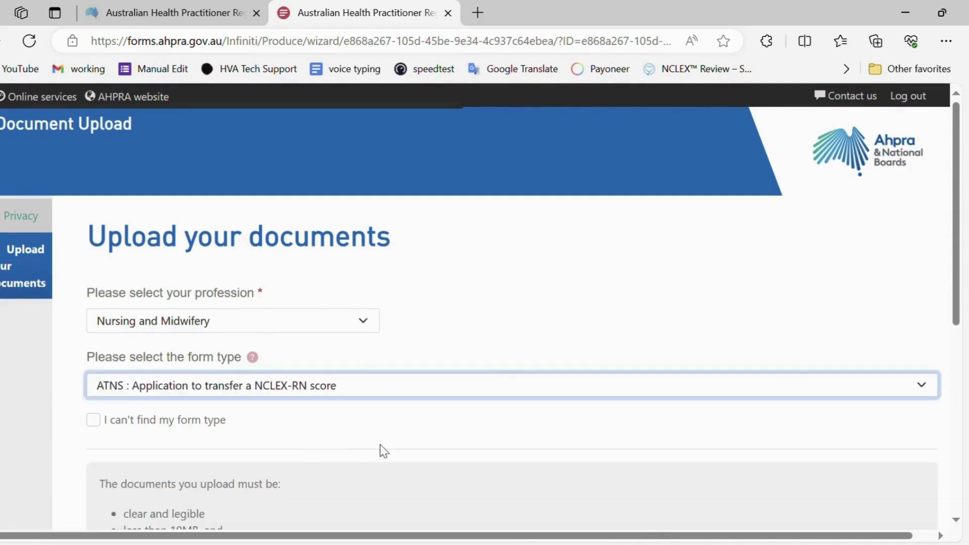
Upload "NMBA---Form---Application-to-transfer-a-NCLEX-RN-score---ATNS-40 (1).PDF" as the application form
scroll(380, 449, down, 3)
scroll(380, 449, down, 5)
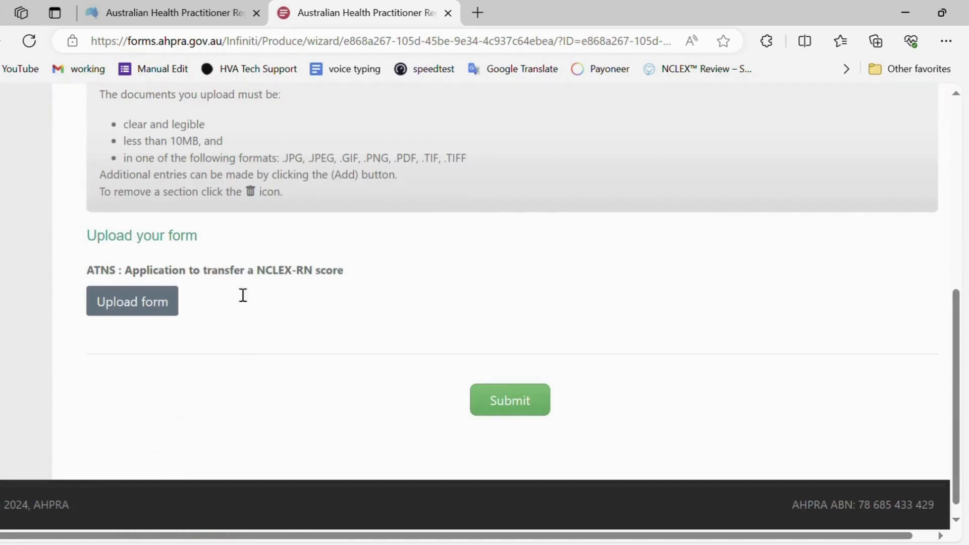
click(156, 304)
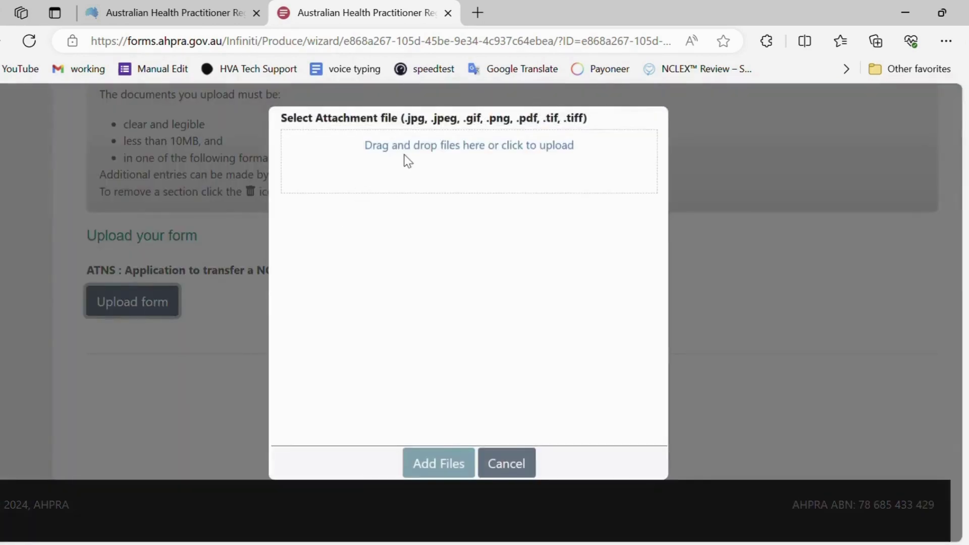
click(426, 149)
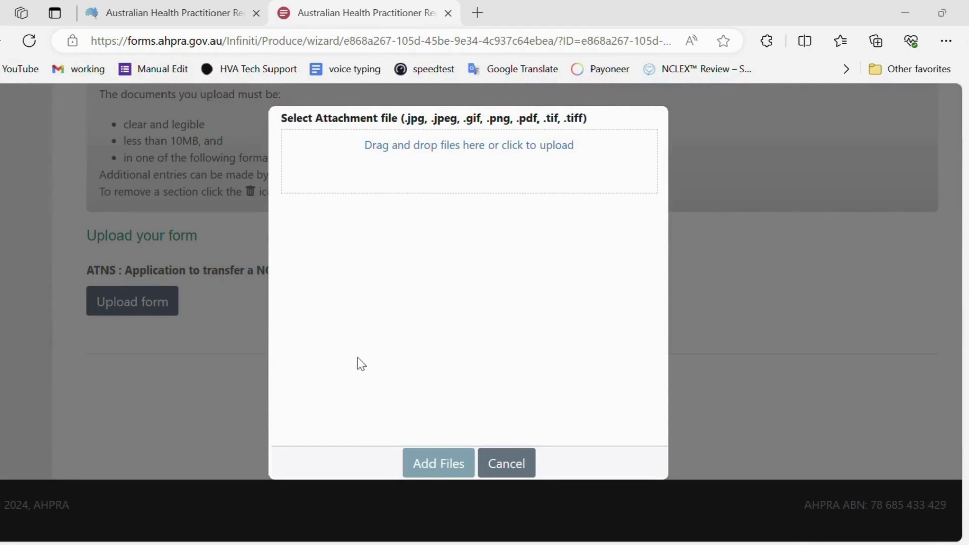
key(Return)
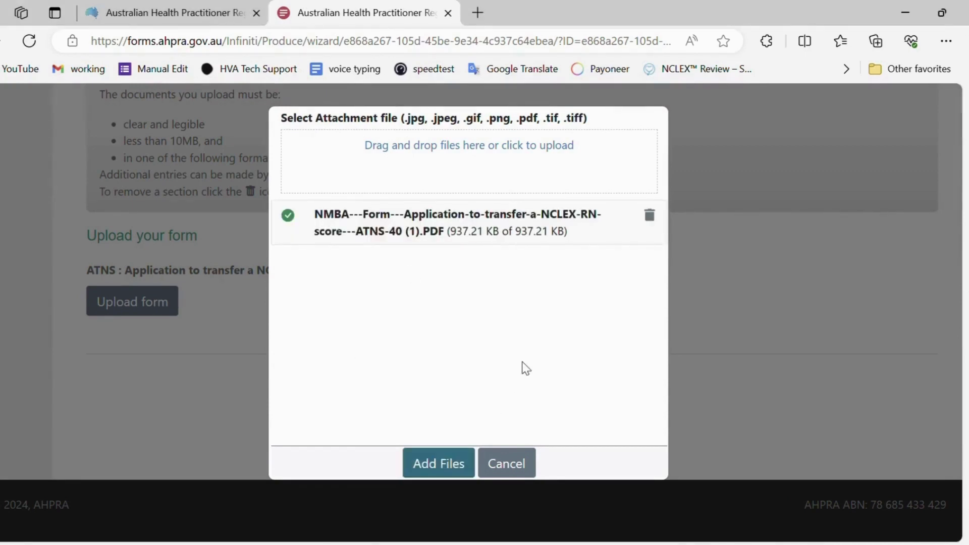
click(441, 464)
scroll(498, 290, down, 2)
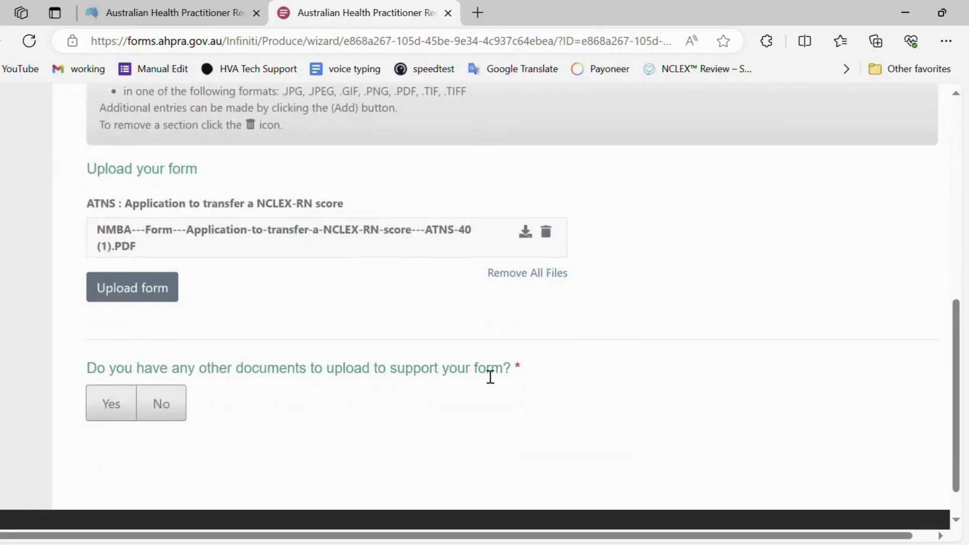
Confirm there are other documents to support the form and upload "Letter to AHPRA.pdf" as a supporting document
click(129, 406)
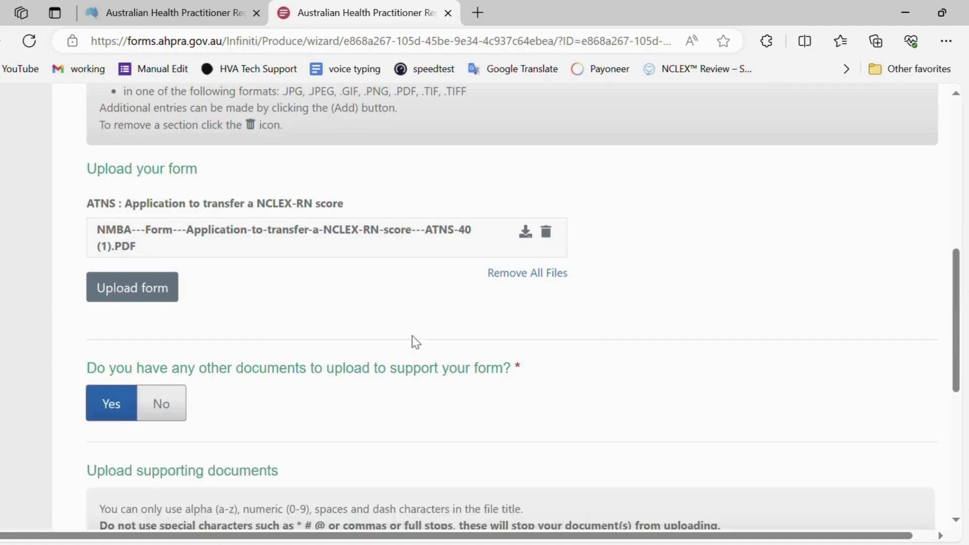
scroll(414, 339, down, 5)
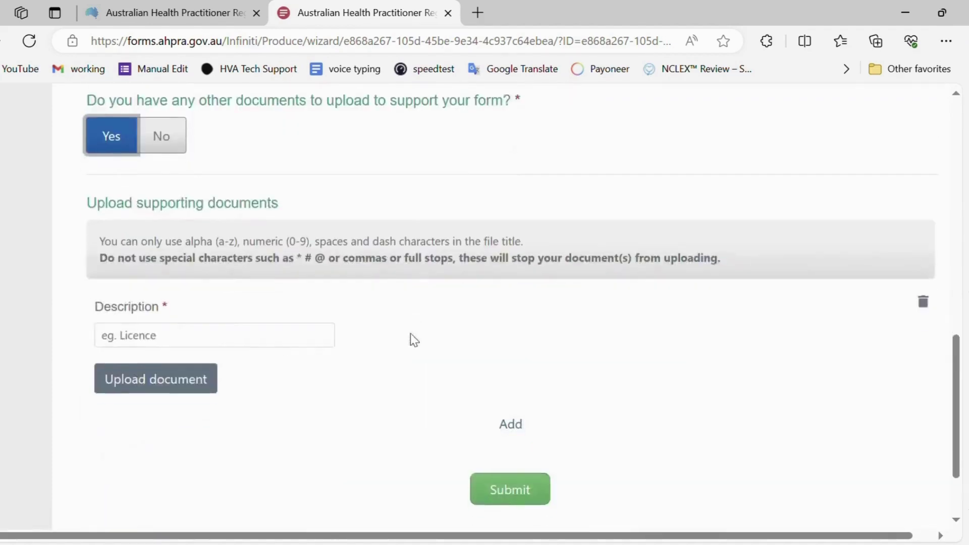
click(218, 342)
click(188, 392)
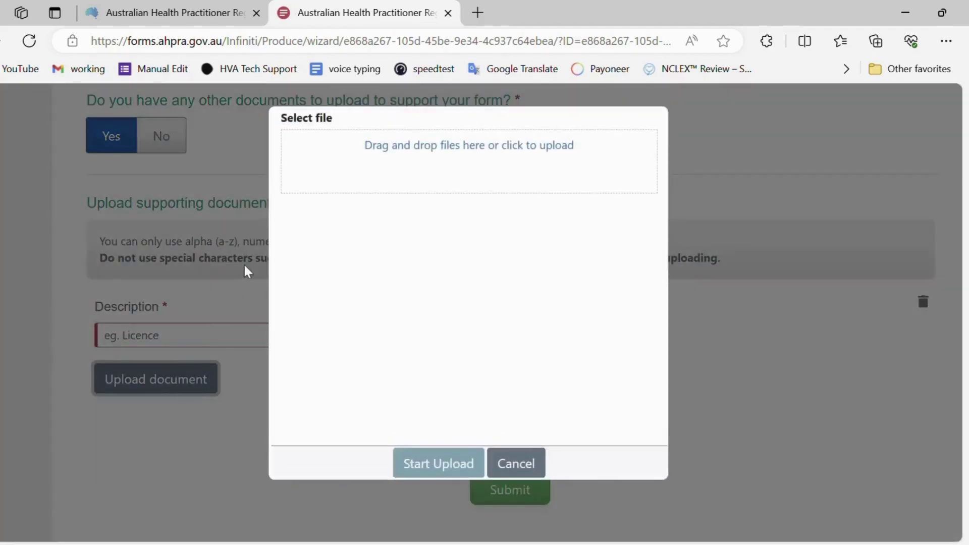
click(488, 155)
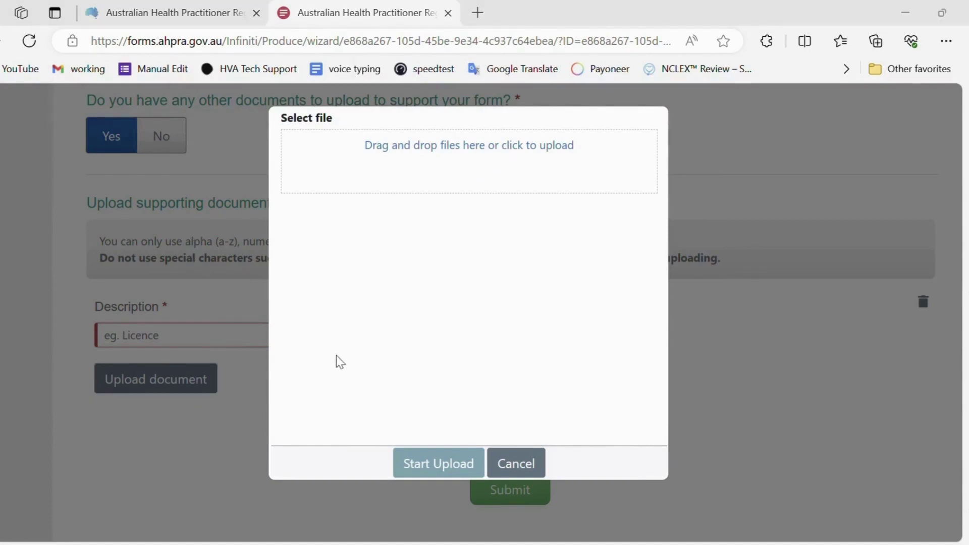
key(Return)
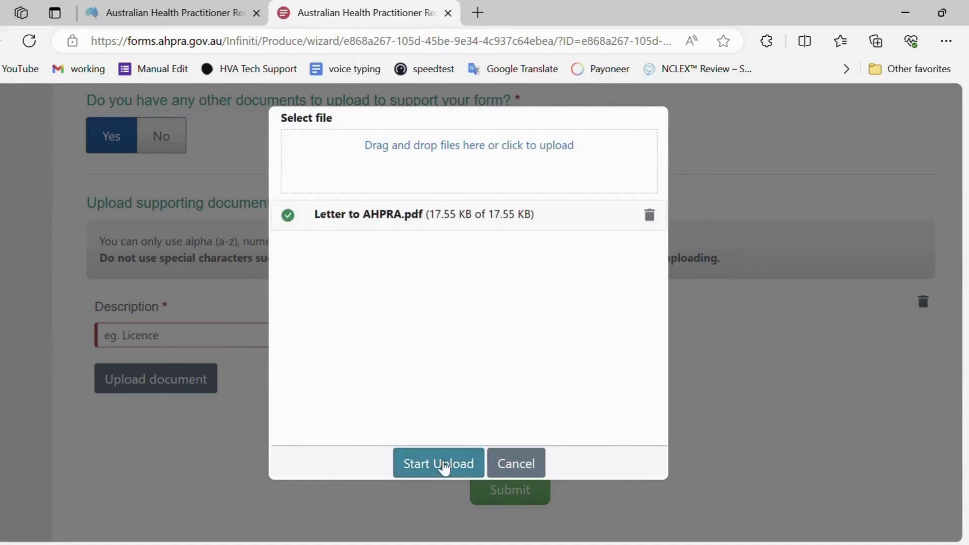
click(438, 463)
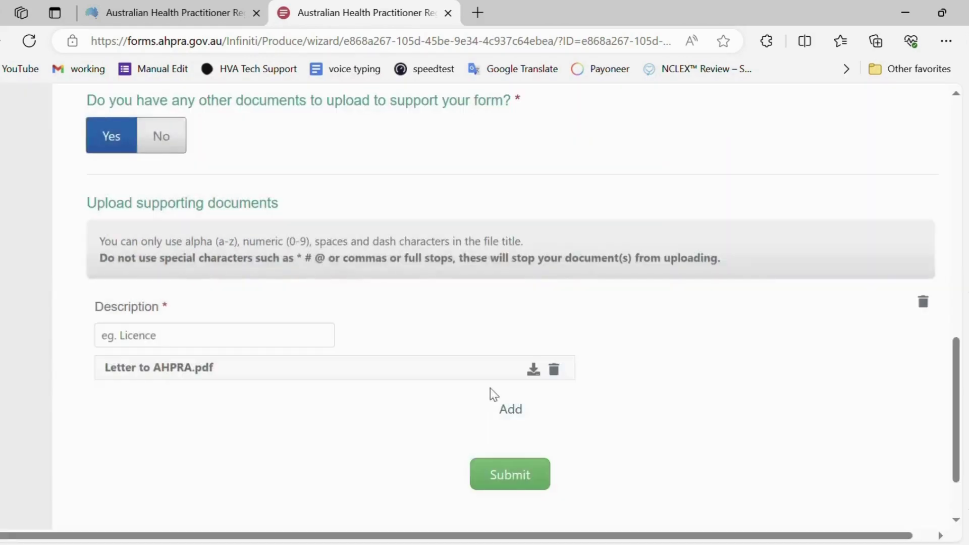
Add a second supporting document entry and describe the first document as "Letter to AHPRA"
scroll(392, 398, down, 2)
scroll(354, 370, up, 3)
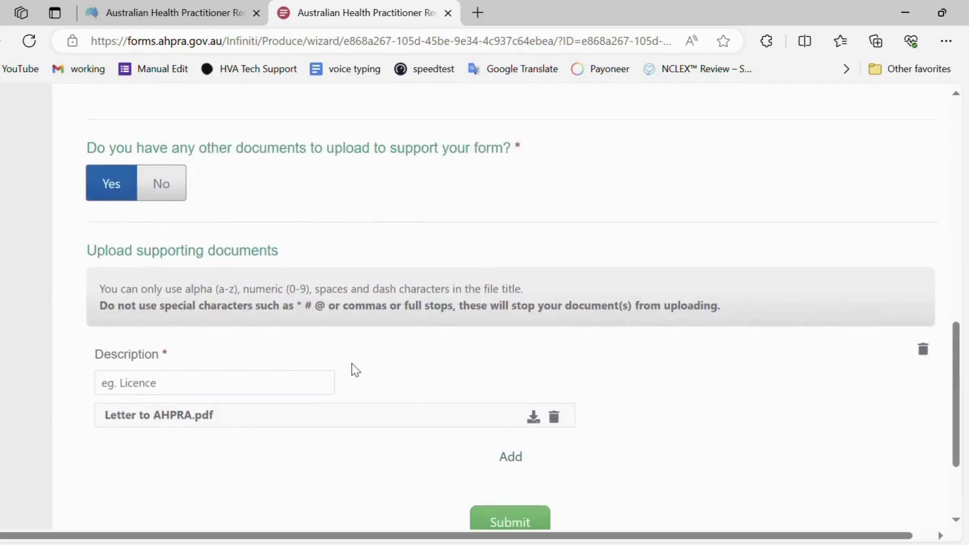
click(510, 457)
scroll(191, 414, down, 4)
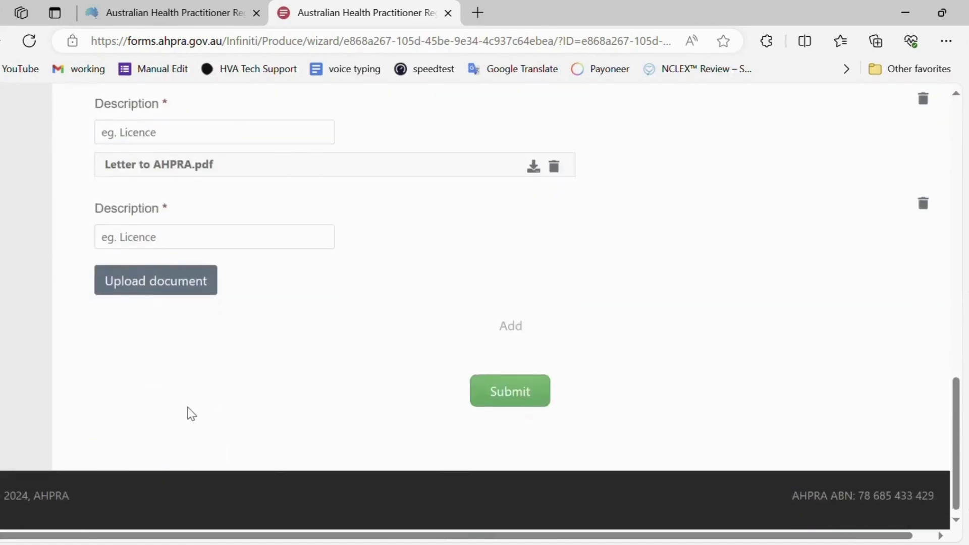
scroll(172, 242, up, 3)
click(179, 274)
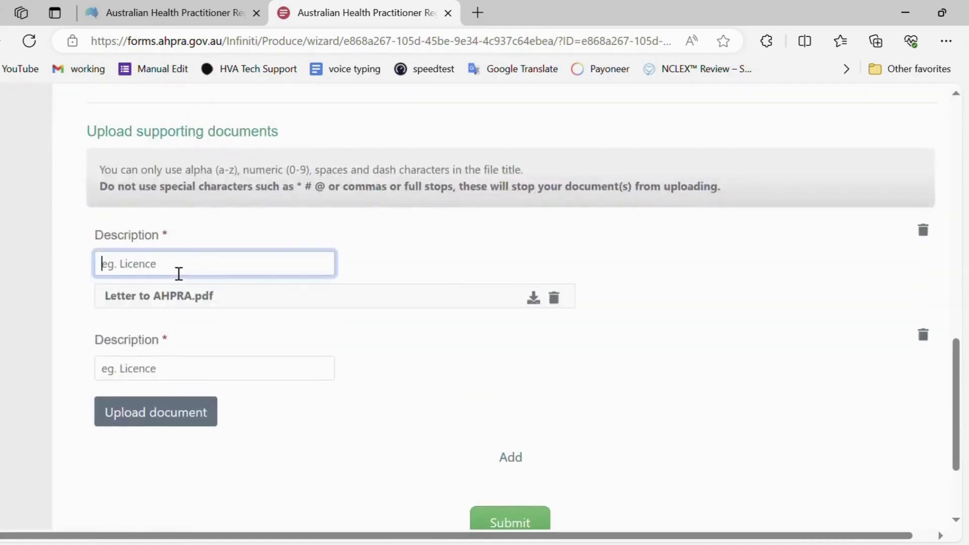
text(Letter to AHPRA)
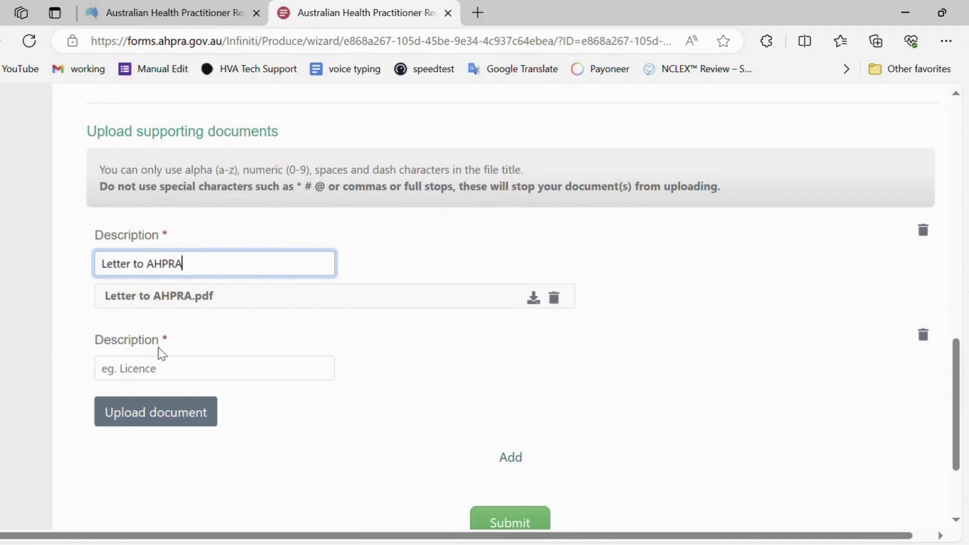
Upload "Letter to NMI..pdf" in the second supporting document entry and describe it as "Letter to NMI BON"
click(157, 408)
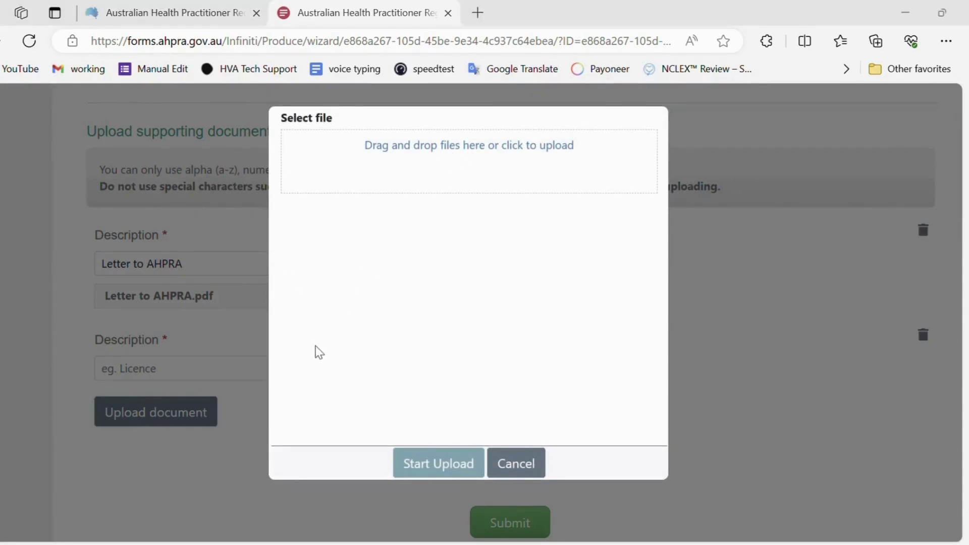
drag(330, 362, 328, 363)
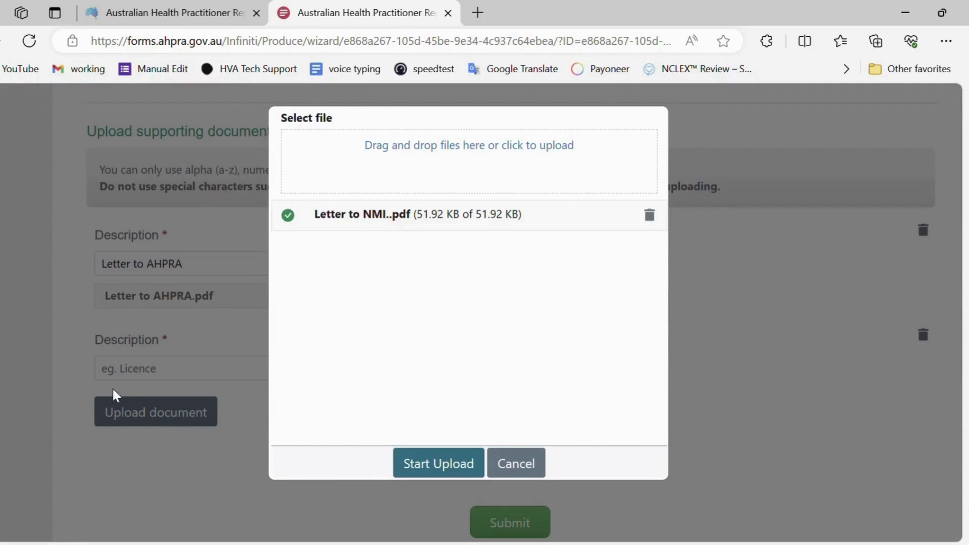
click(421, 470)
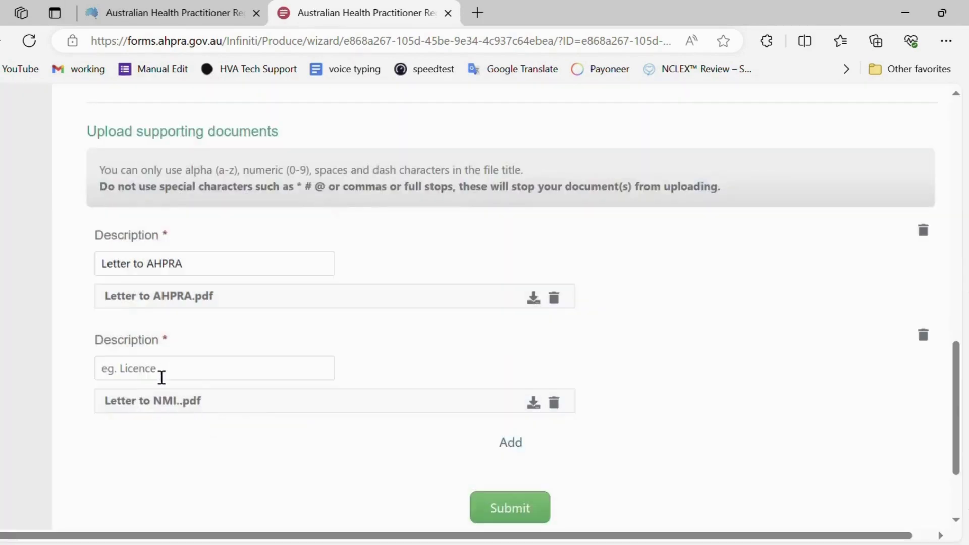
click(165, 375)
text(Letter to NMI-BON)
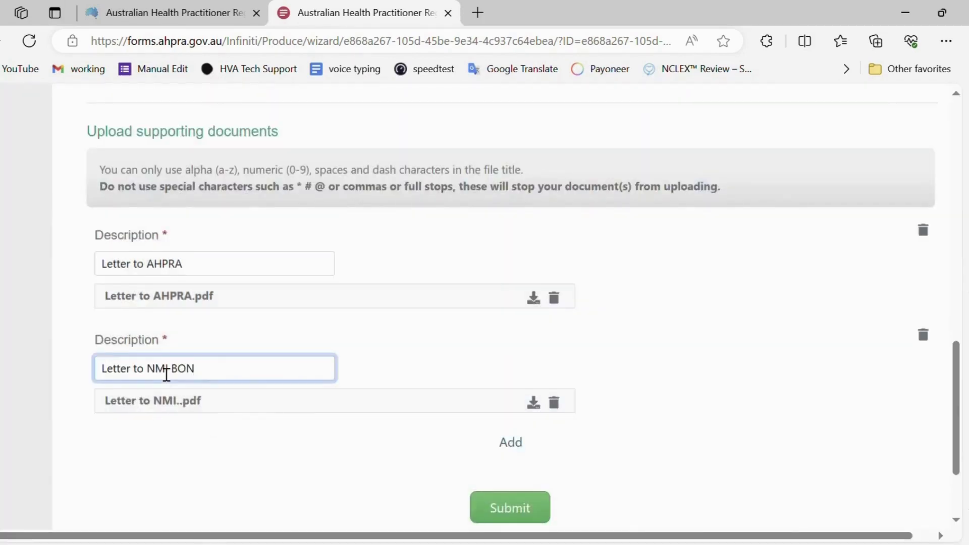
click(429, 364)
scroll(624, 485, down, 2)
scroll(545, 426, up, 2)
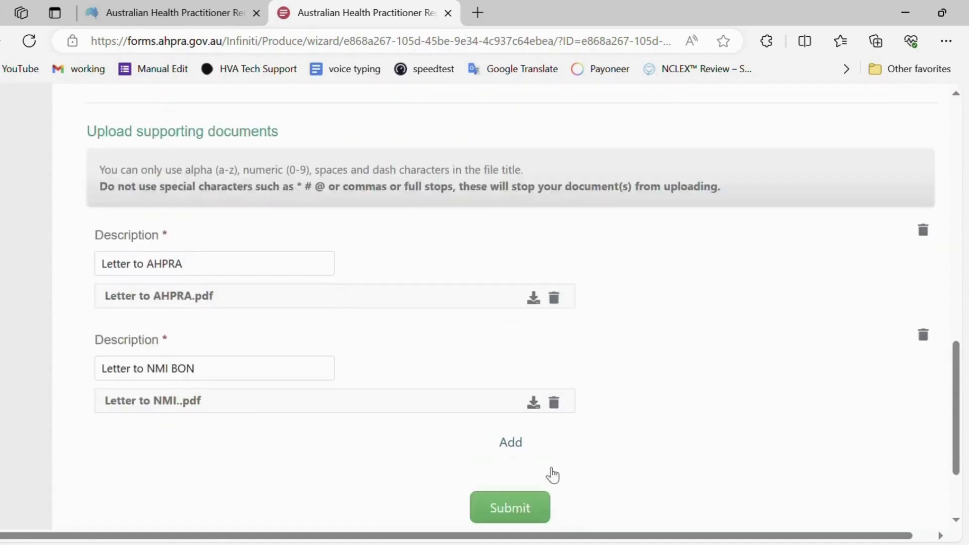
scroll(624, 484, down, 2)
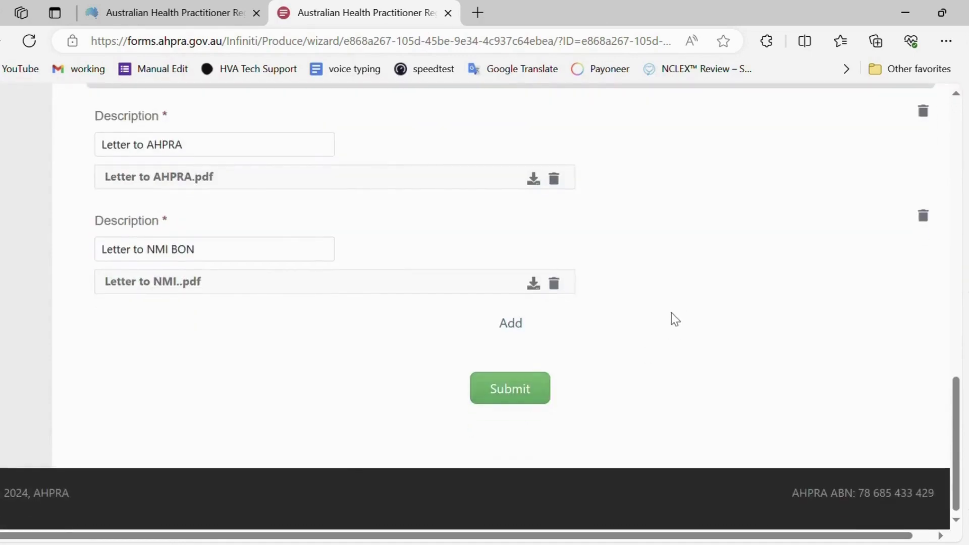
scroll(675, 319, up, 5)
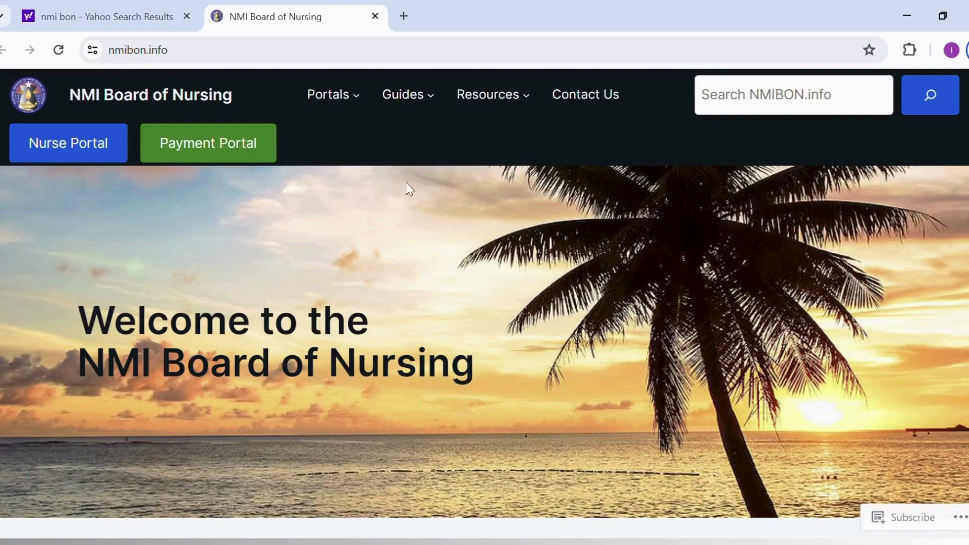
On the NMI Board of Nursing website, open the Nurse Portal and start creating a new account
scroll(538, 207, down, 3)
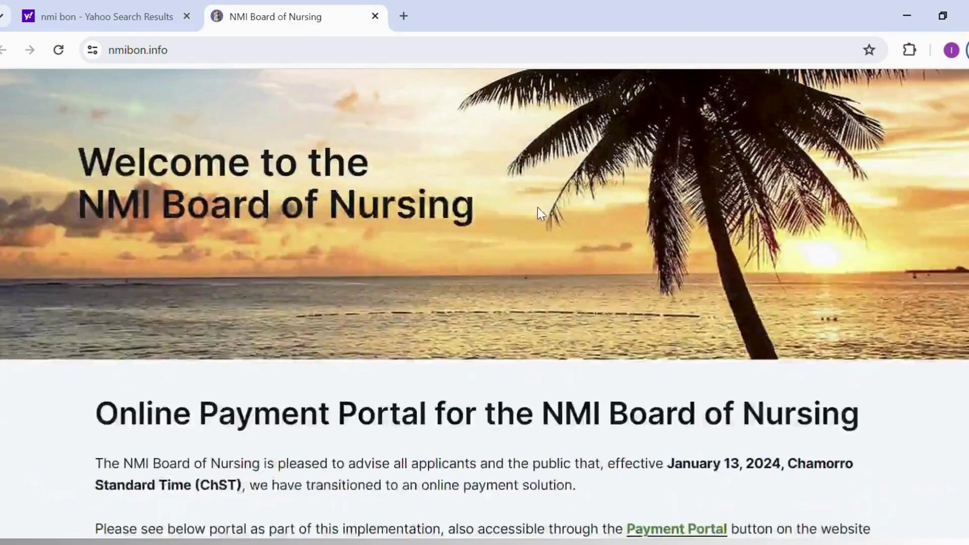
scroll(538, 209, up, 3)
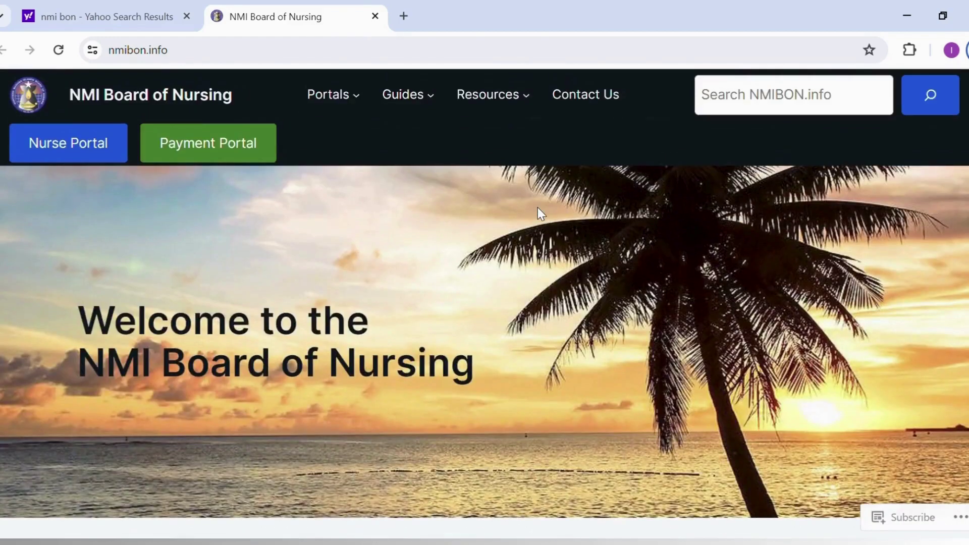
click(76, 153)
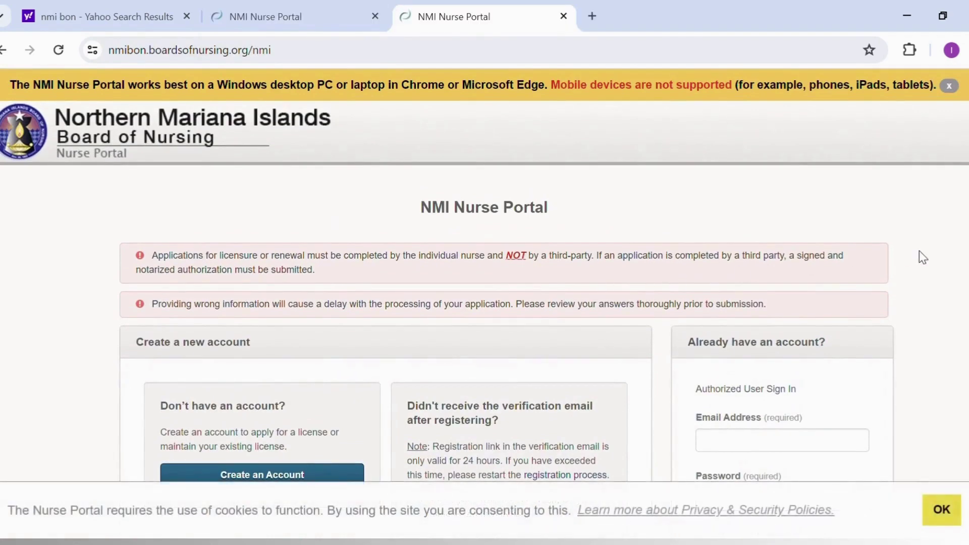
scroll(919, 250, down, 2)
scroll(920, 251, down, 3)
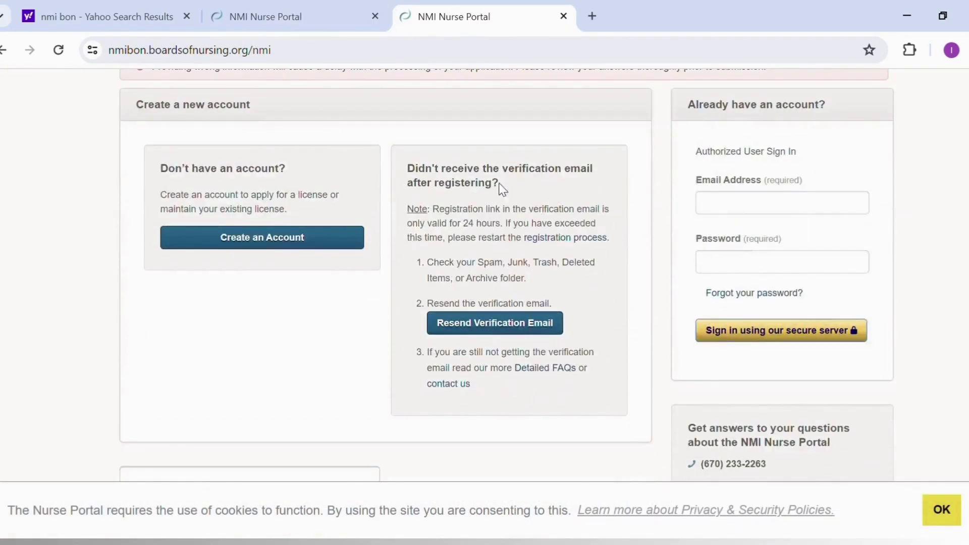
click(264, 248)
Agree to the portal's terms, answer No to having held an NMI license or certificate, and continue to the account creation form
scroll(676, 286, down, 2)
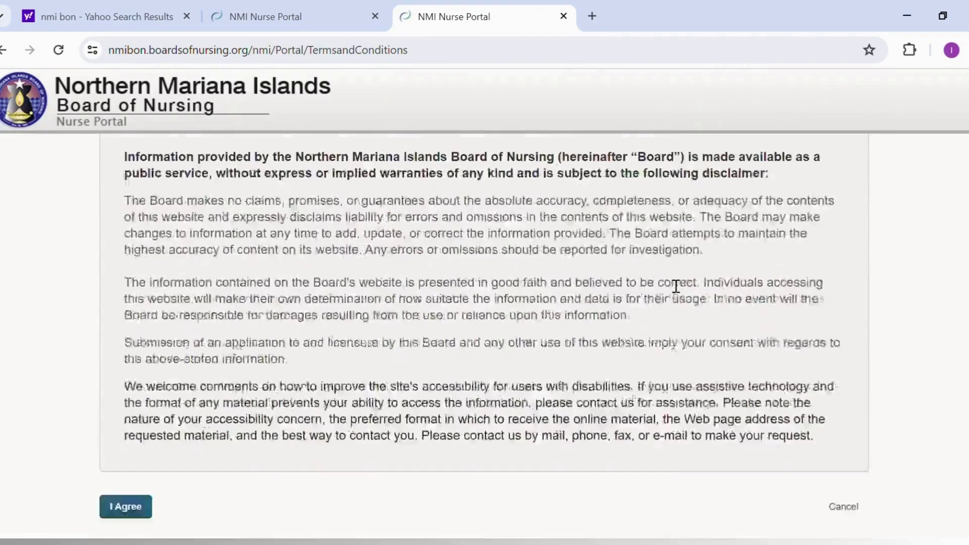
scroll(676, 286, down, 3)
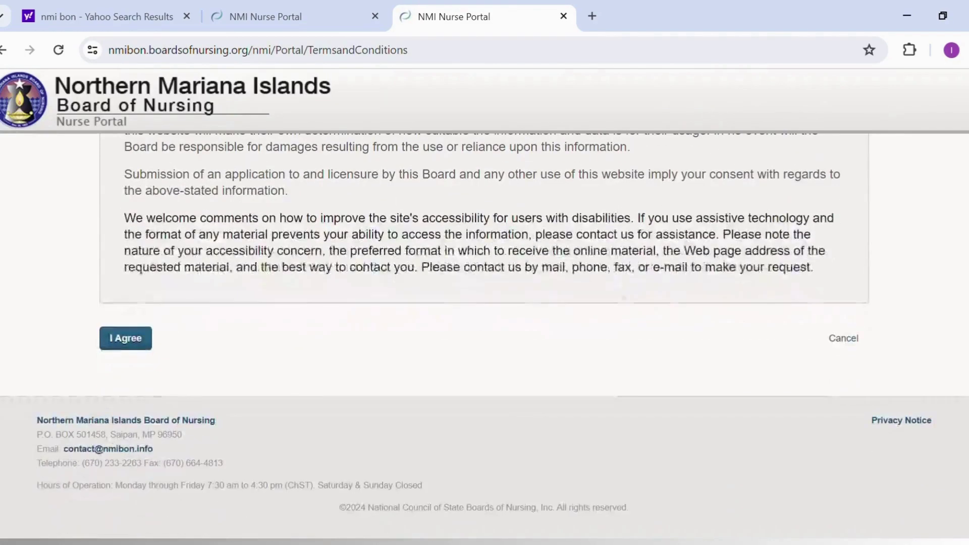
click(138, 341)
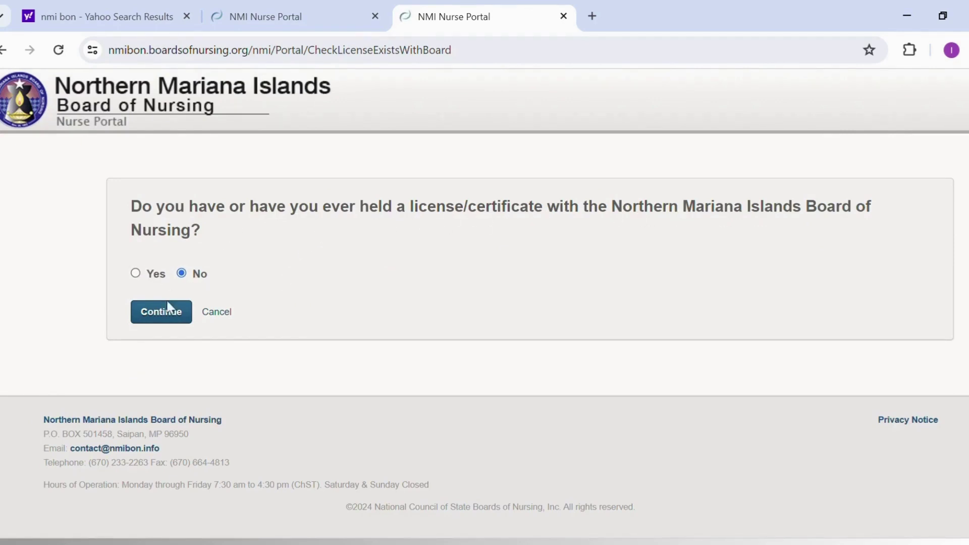
click(172, 317)
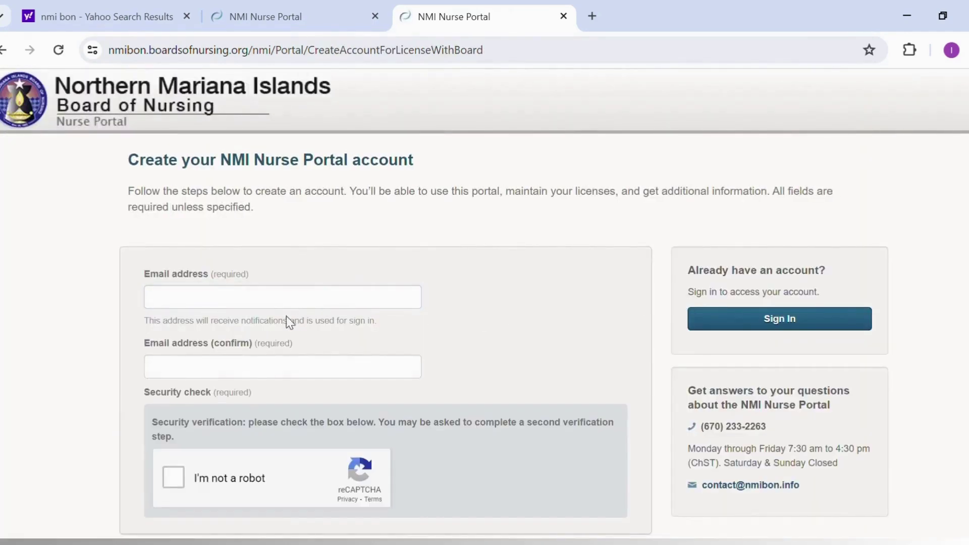
scroll(273, 353, down, 3)
scroll(262, 292, up, 3)
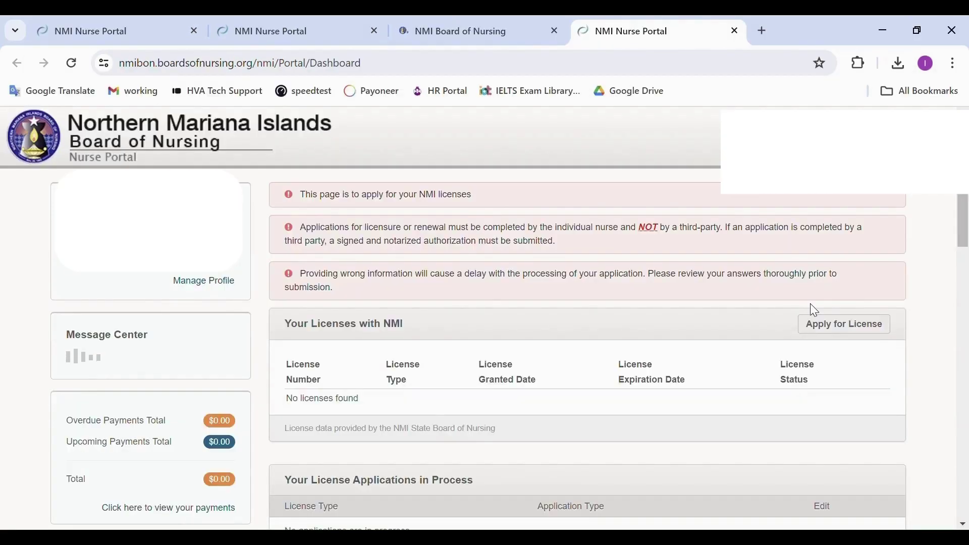
From the portal dashboard, apply for a license with the RN/PN Initial Exam Application (Foreign Educated) for RN
scroll(810, 304, down, 1)
click(832, 253)
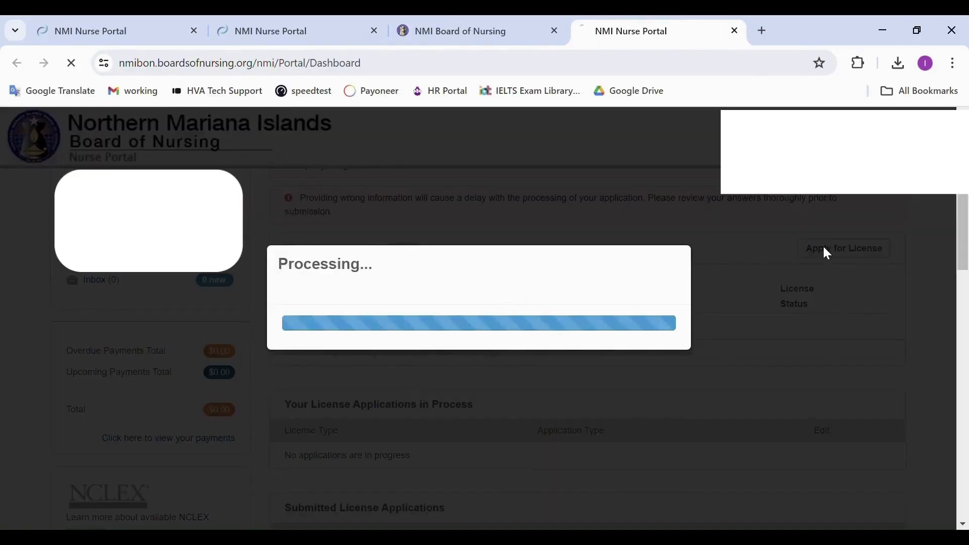
scroll(666, 276, down, 1)
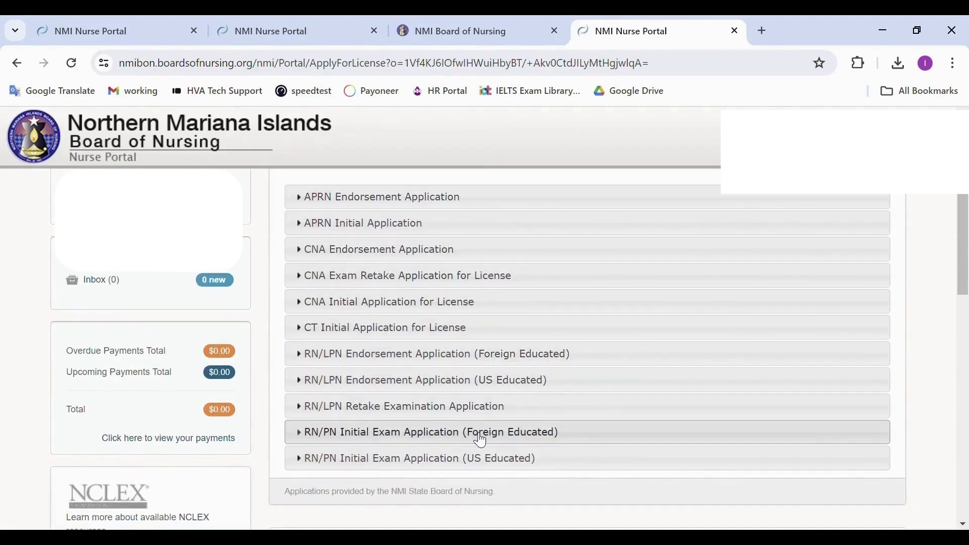
click(481, 441)
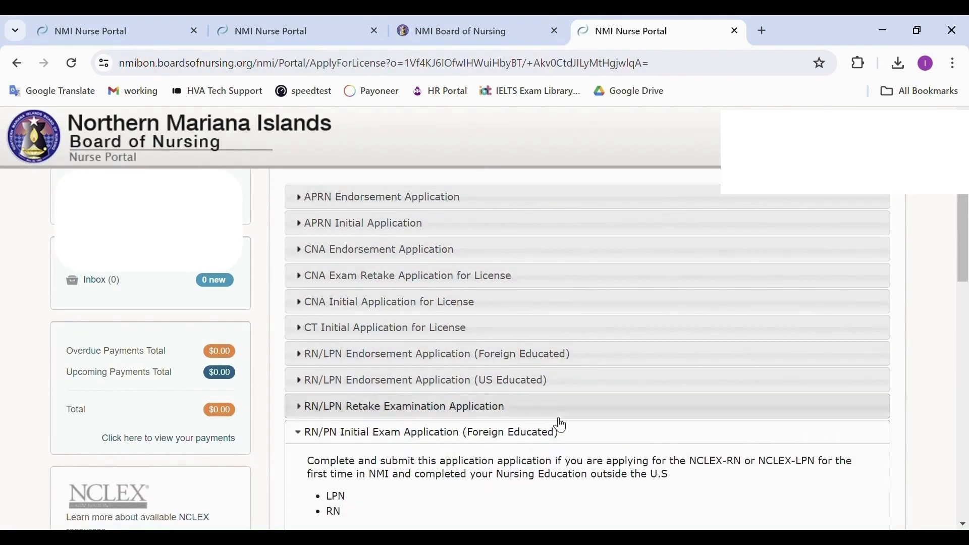
scroll(545, 424, down, 1)
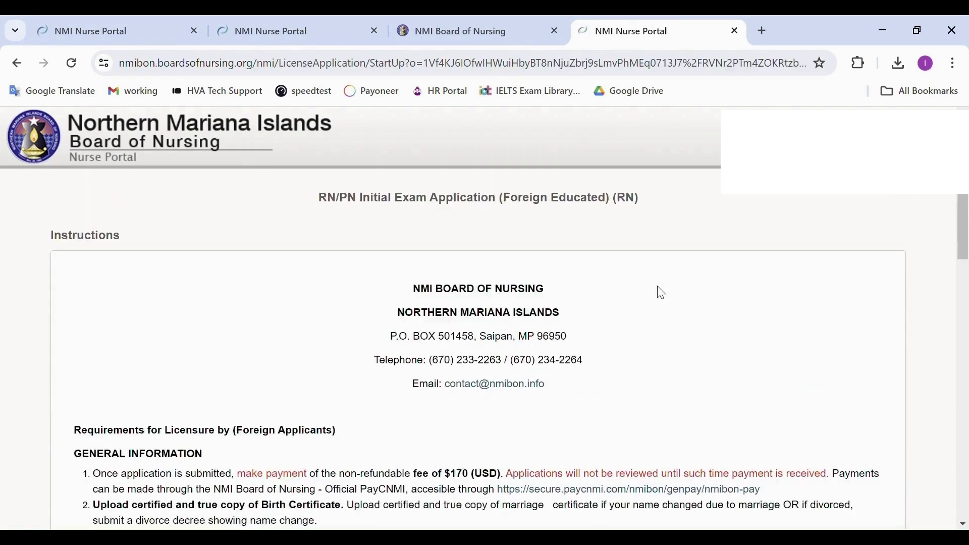
Read the licensure requirements for foreign applicants and continue to the License Application Type page
scroll(649, 313, down, 5)
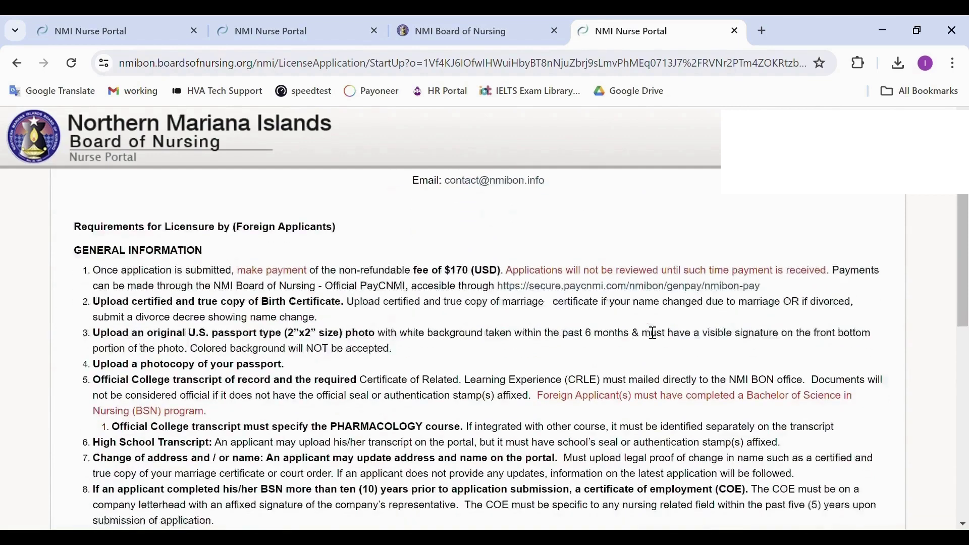
scroll(650, 334, down, 2)
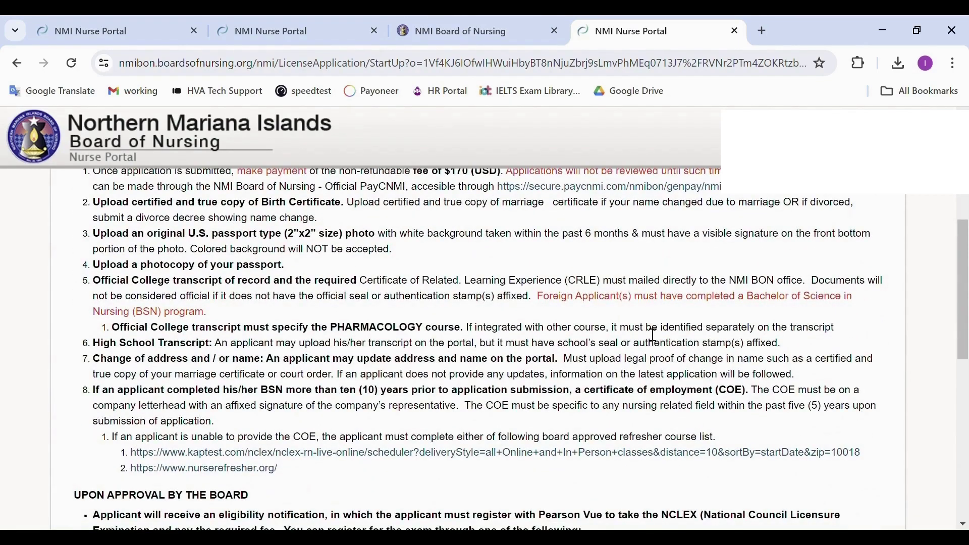
scroll(654, 335, down, 5)
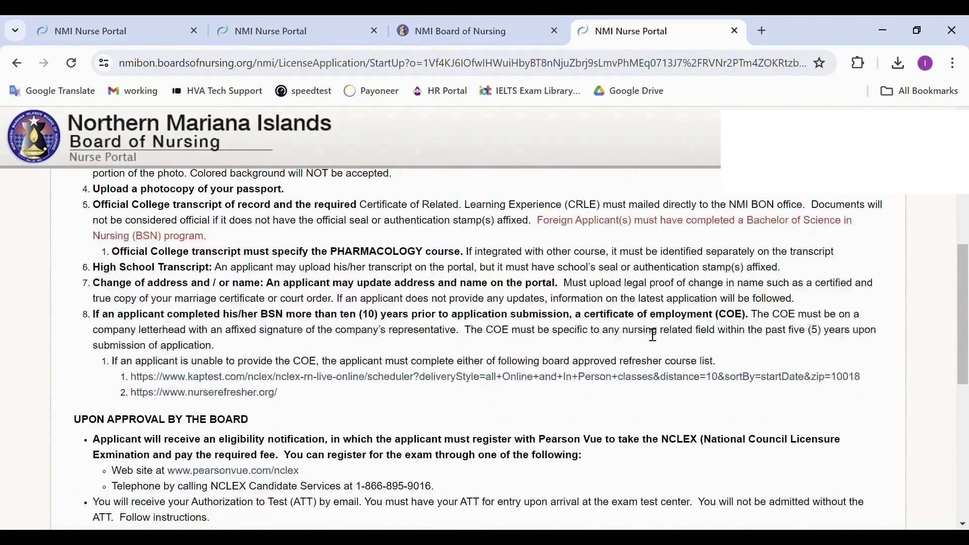
scroll(649, 334, down, 3)
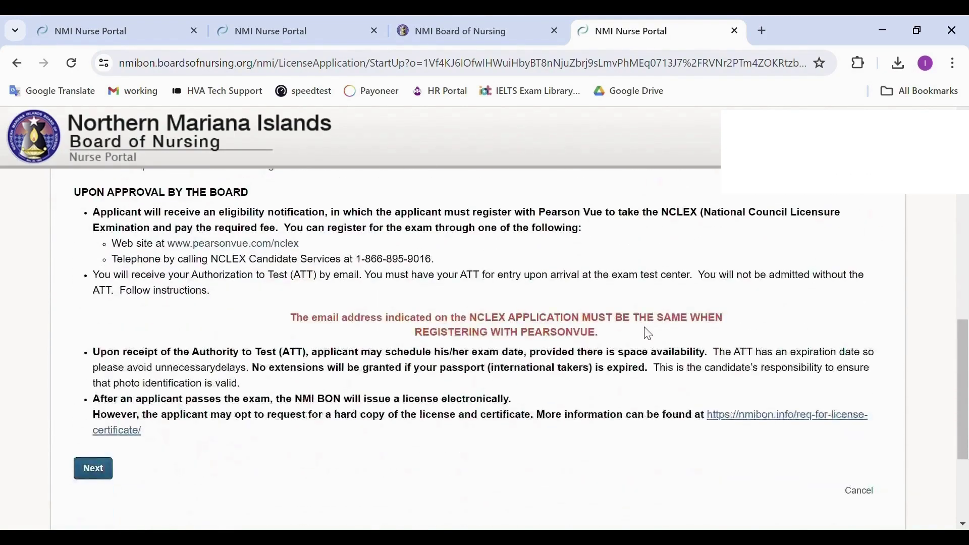
click(91, 401)
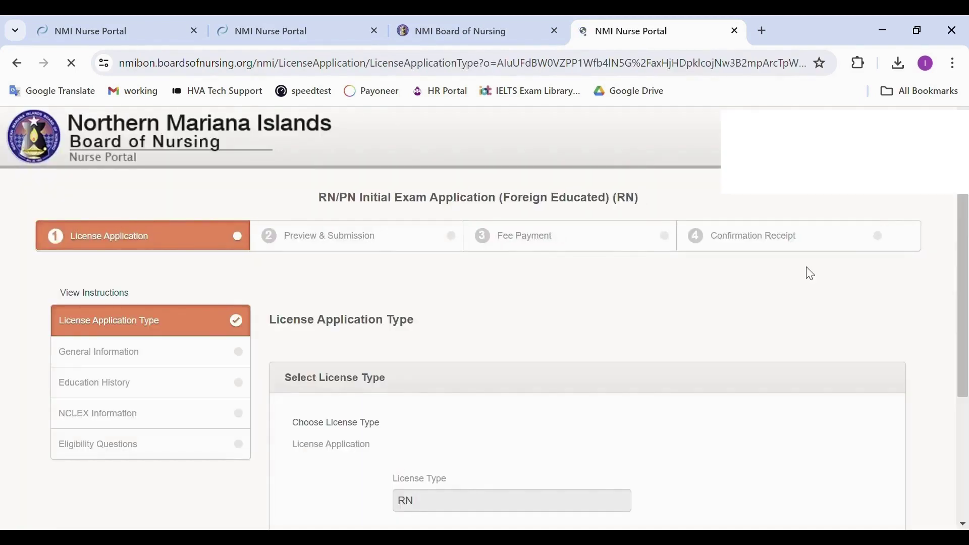
Save the RN license application type and, under NCLEX Information, answer No to ever having taken the NCLEX-RN/LPN Exam or the SBTPE
scroll(809, 273, down, 5)
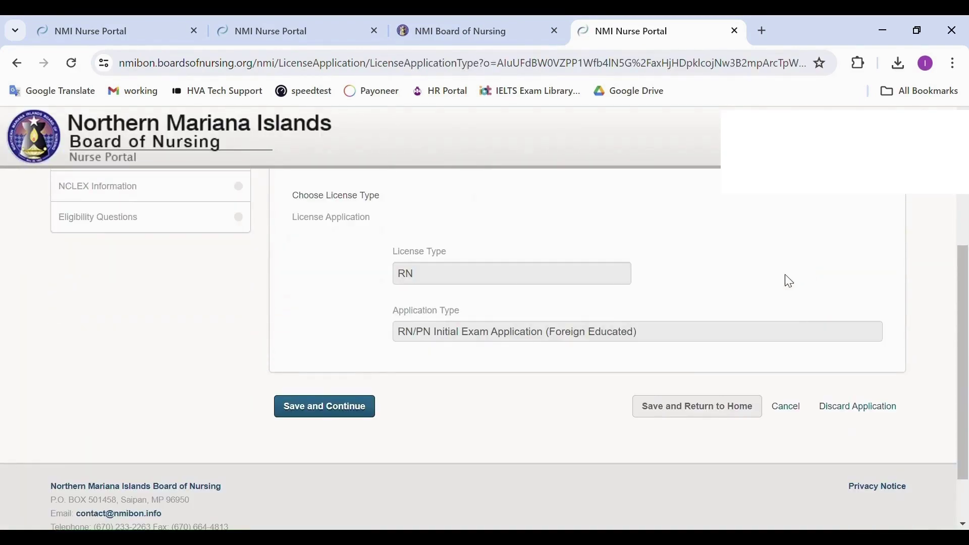
click(368, 411)
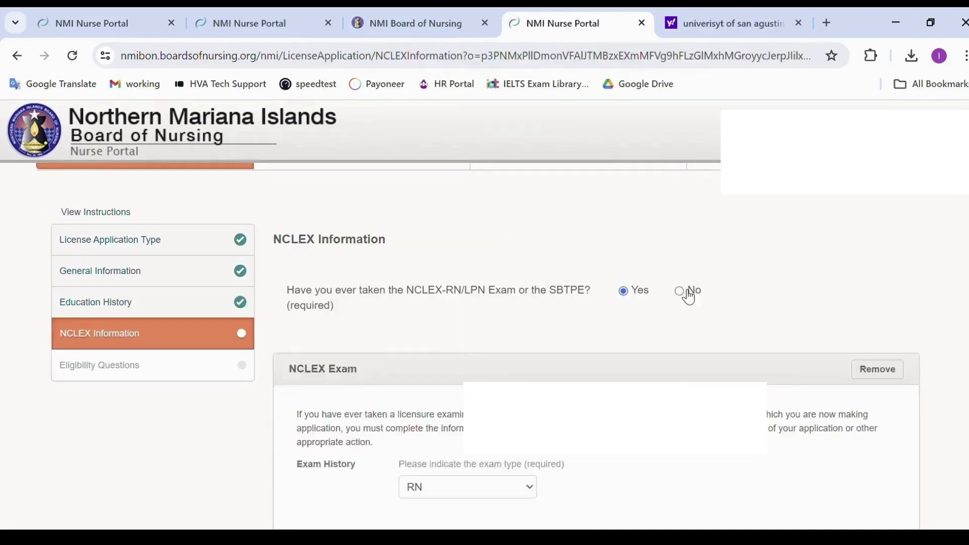
click(686, 293)
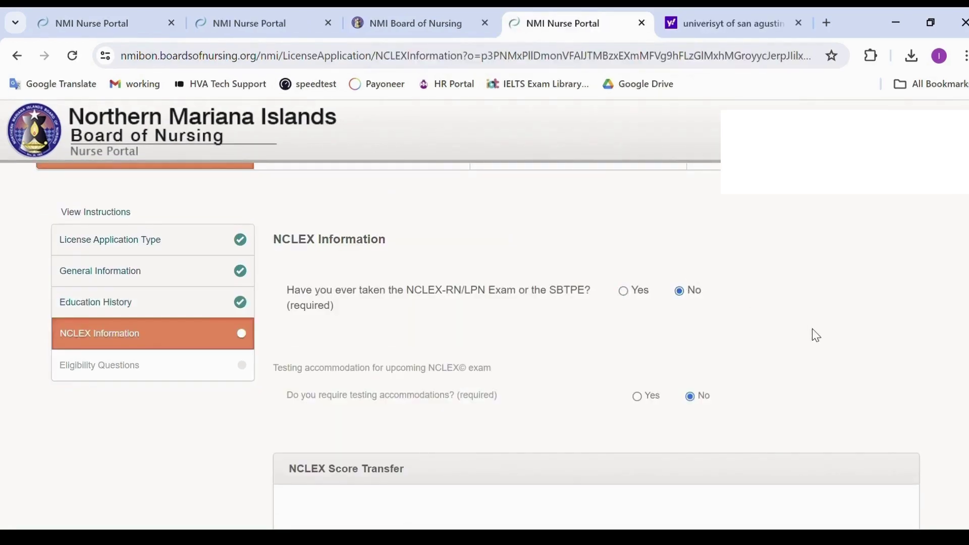
Under NCLEX Score Transfer, answer Yes to having taken the NCLEX in another jurisdiction and needing a score transfer
scroll(818, 336, down, 2)
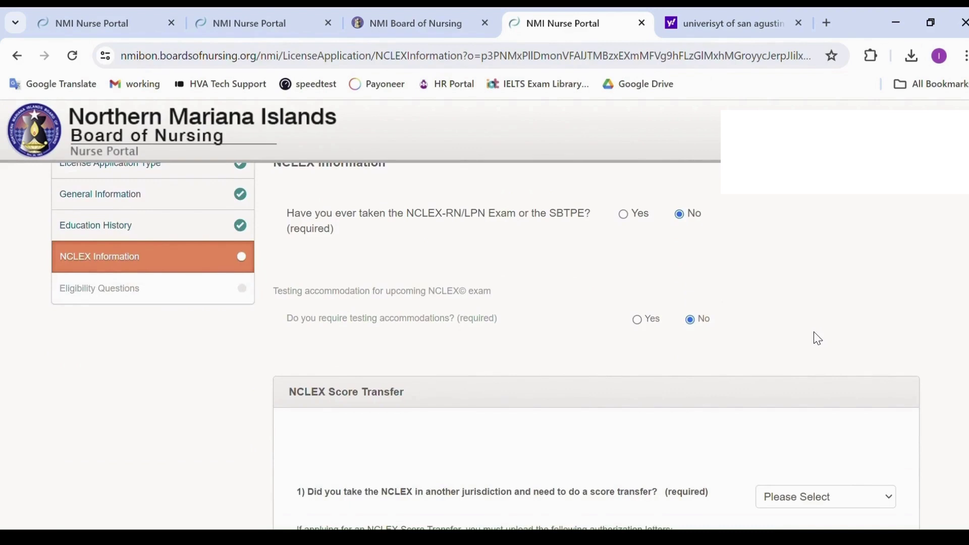
scroll(817, 338, down, 3)
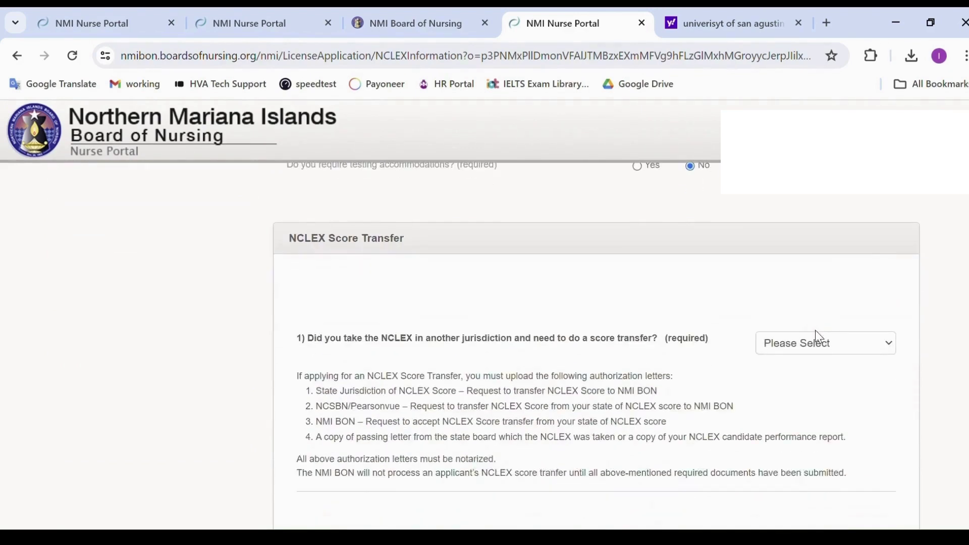
click(824, 348)
click(801, 377)
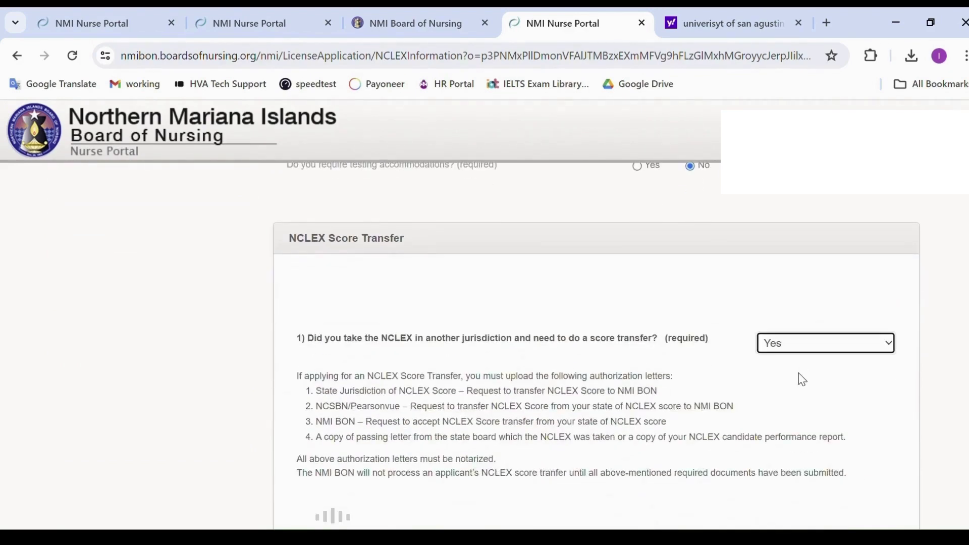
Upload the score transfer's supporting documents: Letter to NMI BON, Letter to Pearson Vue, Letter to AHPRA and NCLEX-RN Candidate Report
scroll(810, 403, down, 2)
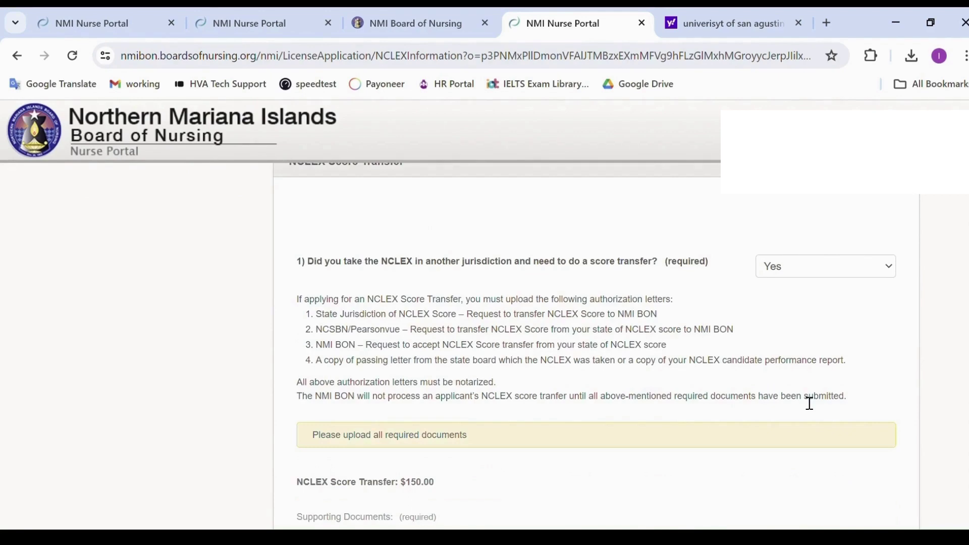
scroll(809, 403, down, 2)
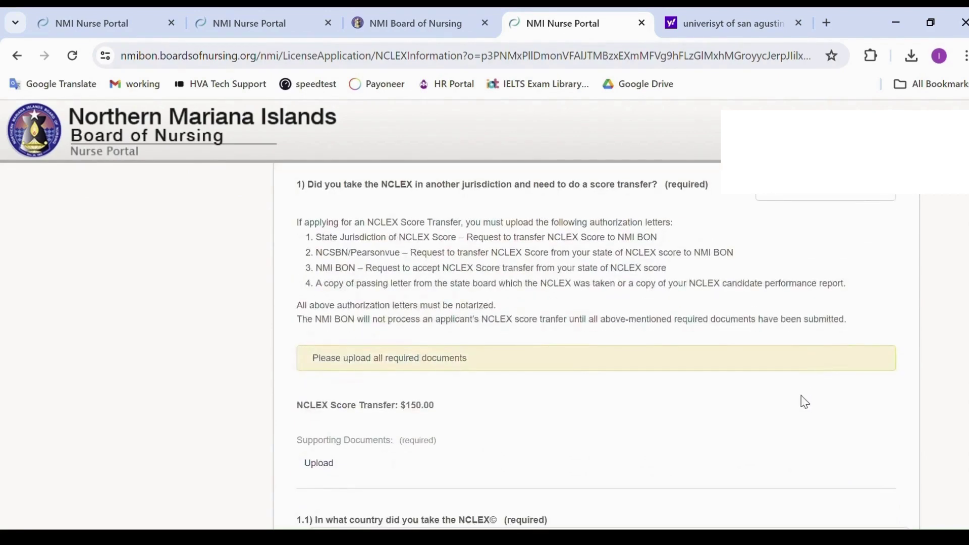
scroll(805, 402, down, 2)
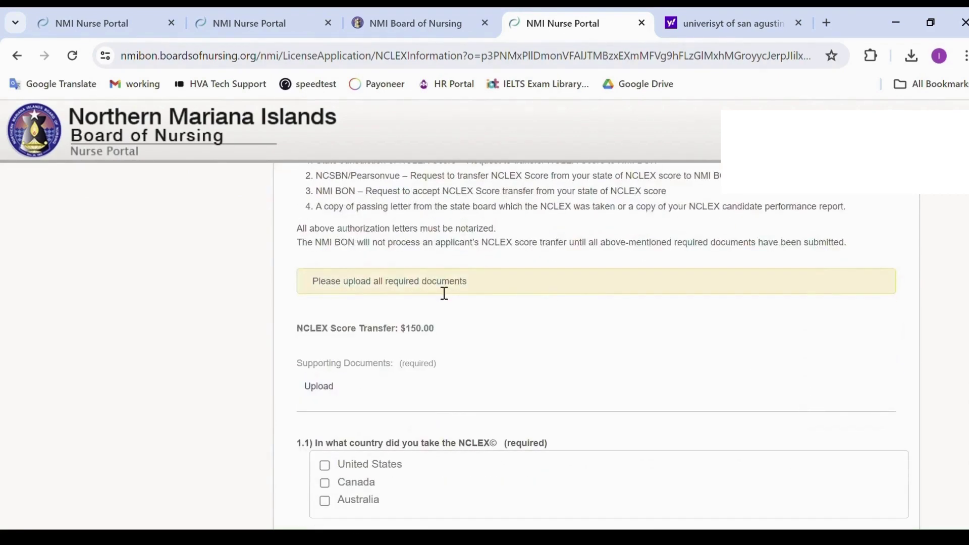
scroll(435, 319, down, 2)
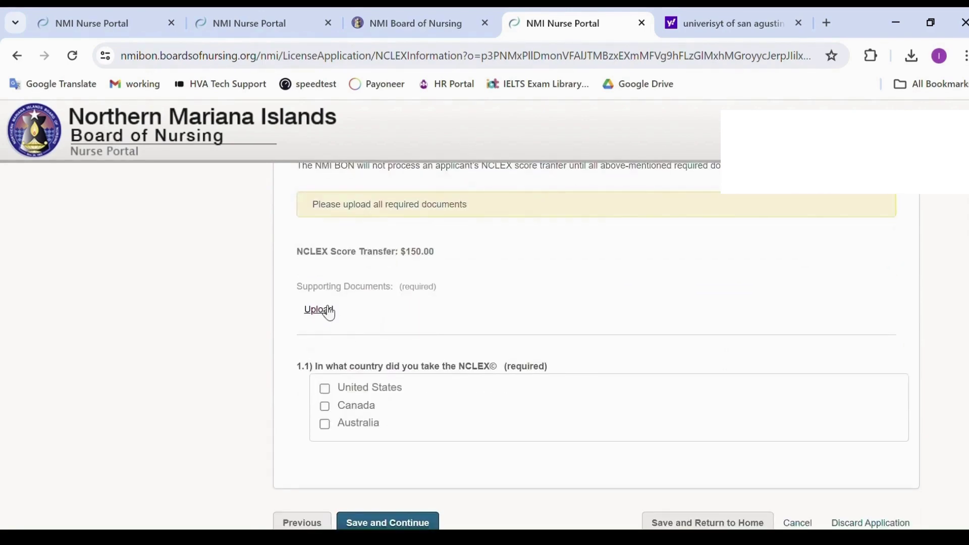
click(322, 309)
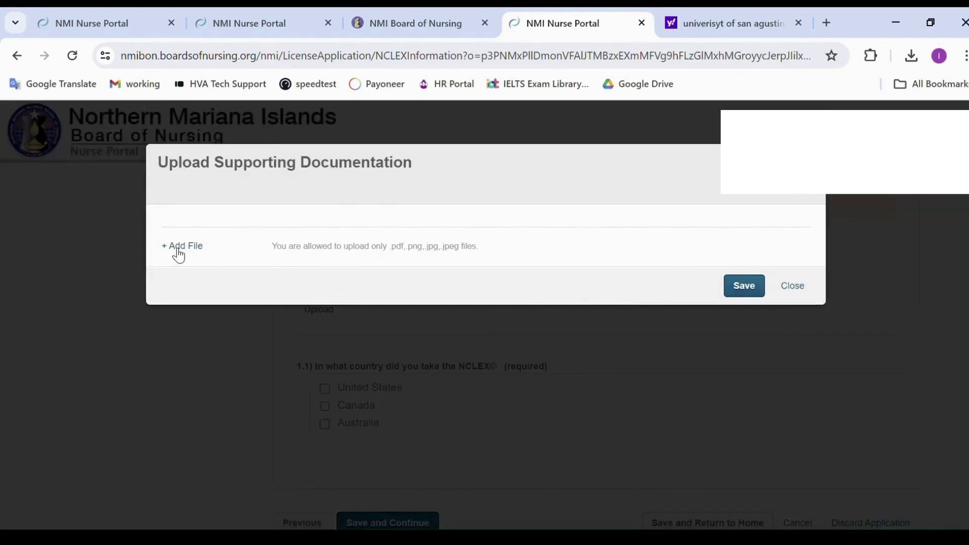
click(183, 248)
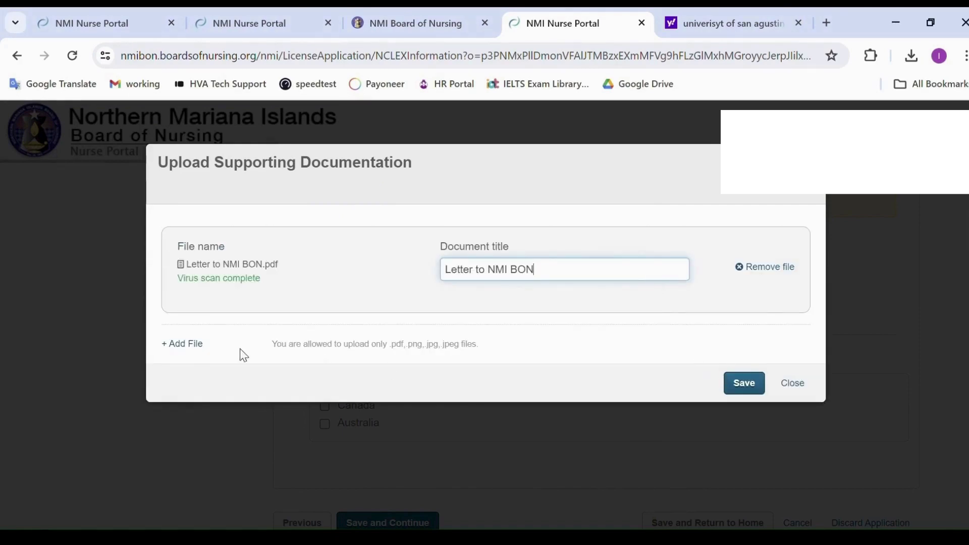
click(194, 345)
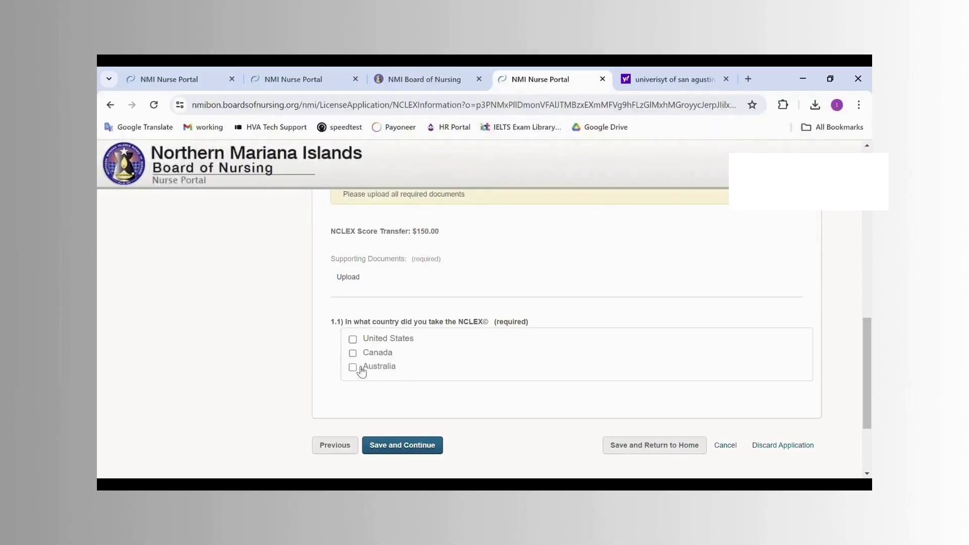
Choose Australia as the NCLEX country, enter Australian Health Practitioner Regulation Agency as the exam agency, and save the NCLEX information
click(353, 367)
scroll(457, 443, down, 3)
click(382, 328)
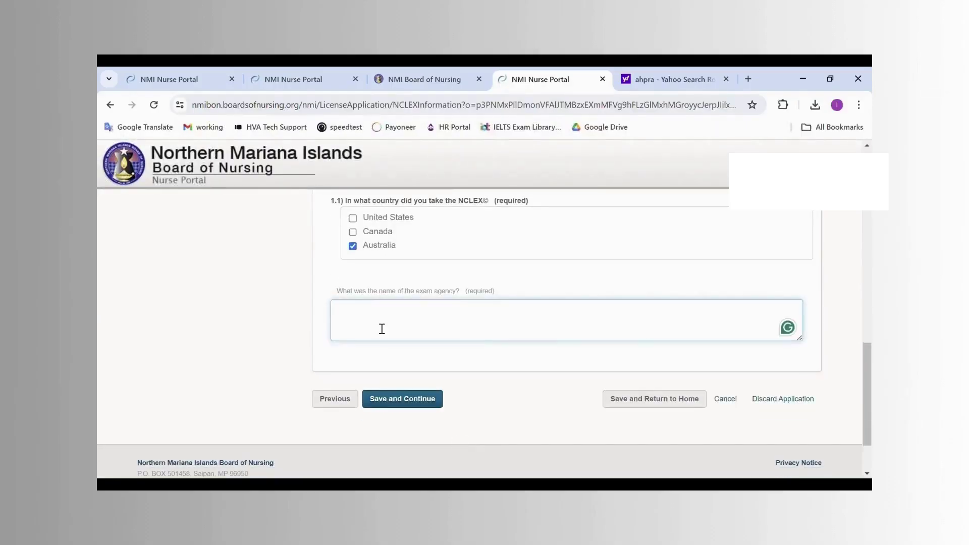
text(Australian Health Practitioner Regulation Agency - Registration)
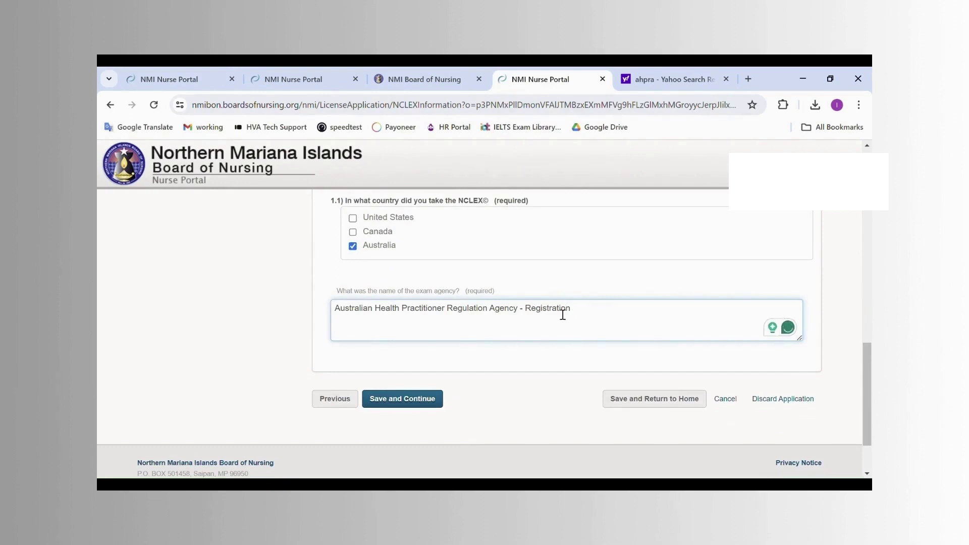
drag(570, 314, 520, 316)
key(BackSpace)
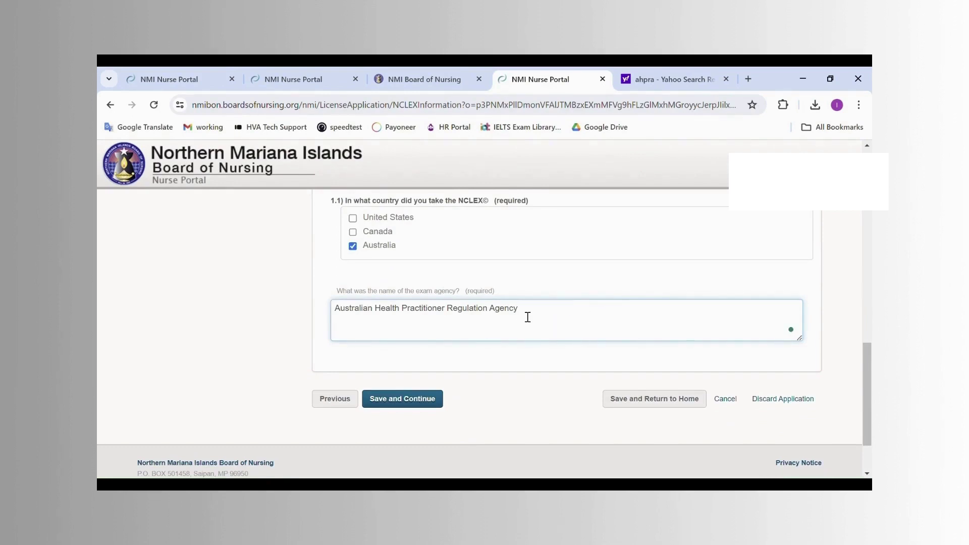
click(422, 398)
Review the application preview and fees, certify that the statements are true, and submit the application
scroll(427, 386, down, 5)
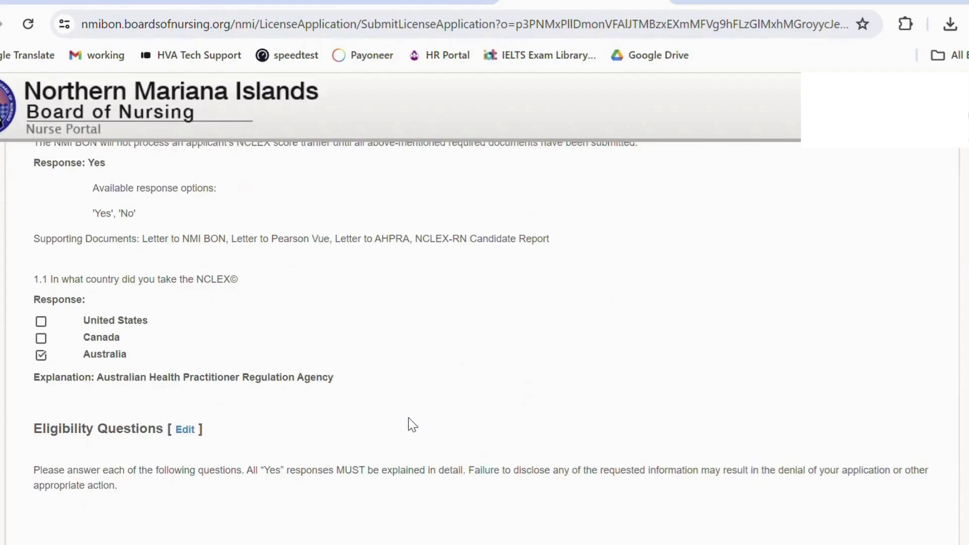
scroll(409, 419, down, 2)
scroll(407, 424, down, 10)
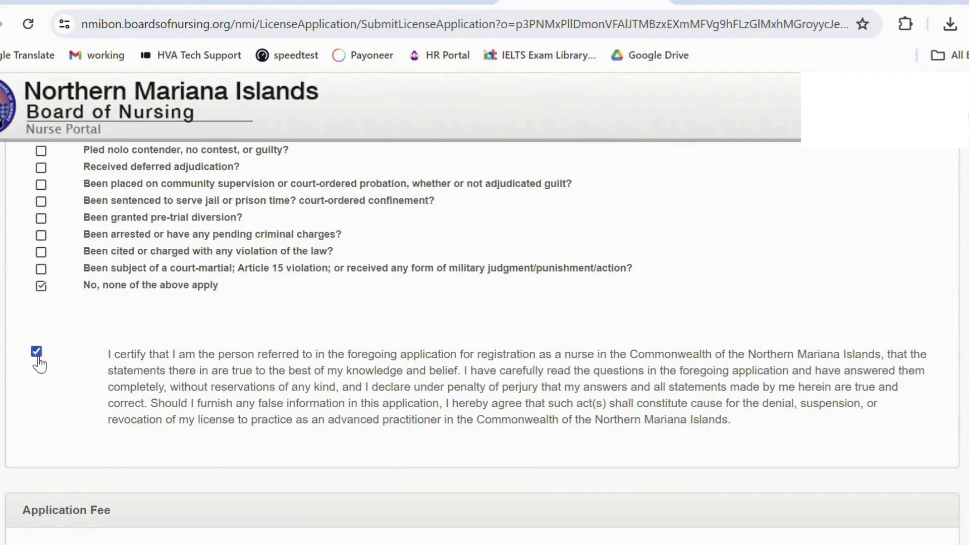
scroll(509, 362, down, 4)
scroll(481, 382, down, 4)
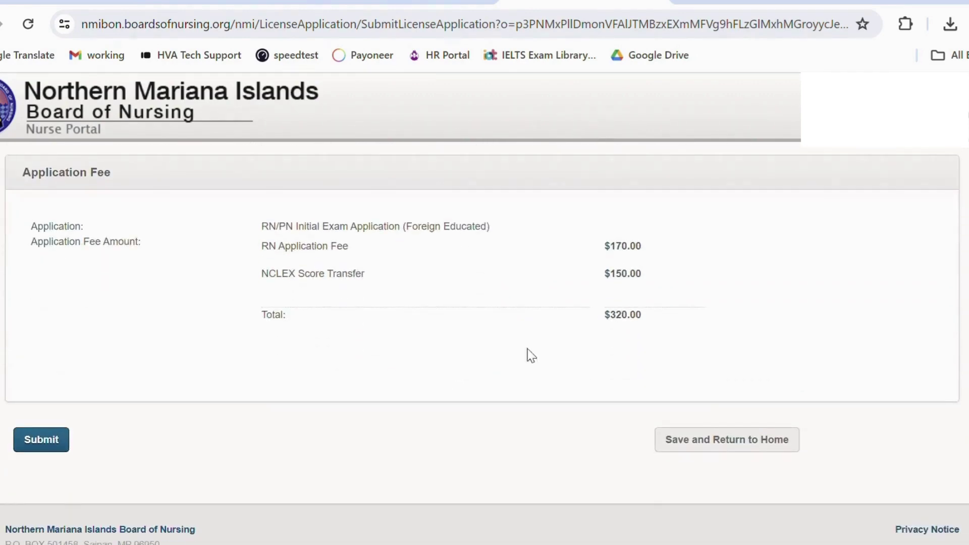
drag(671, 318, 568, 326)
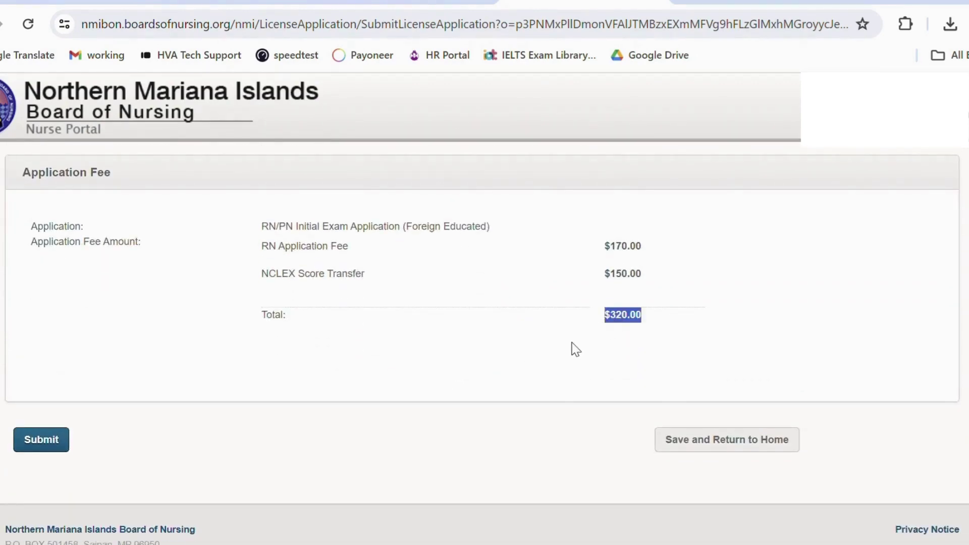
click(37, 439)
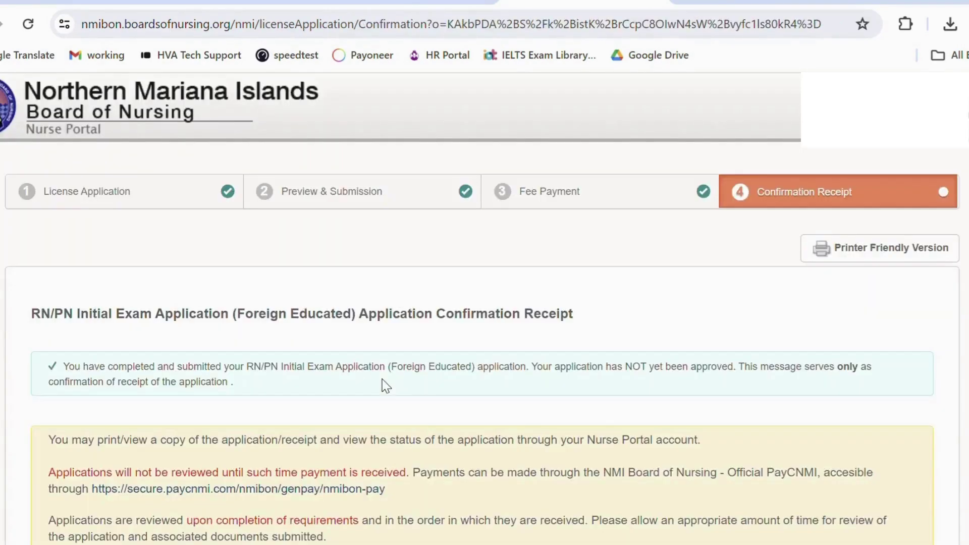
Review the application confirmation receipt with its payment details and return to the Nurse Portal dashboard
scroll(476, 374, down, 8)
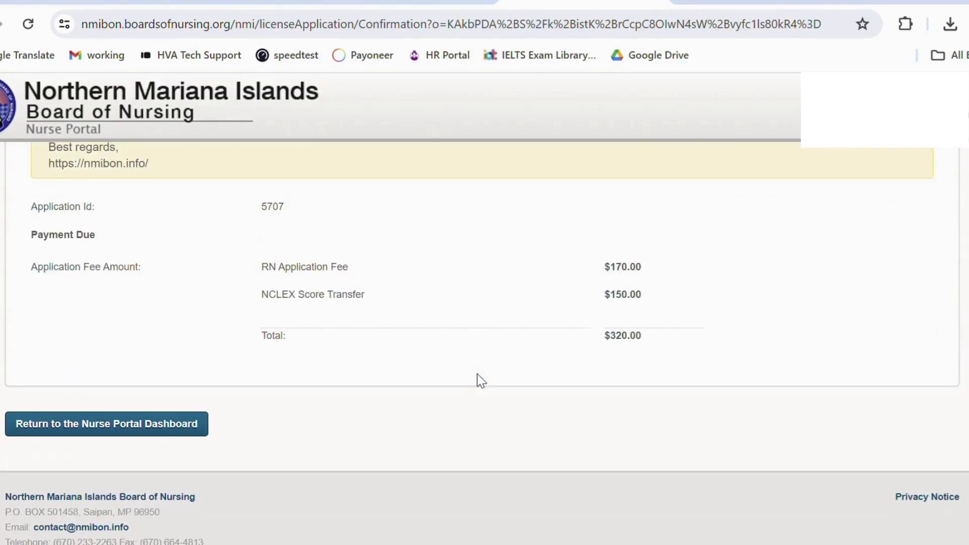
scroll(640, 397, up, 2)
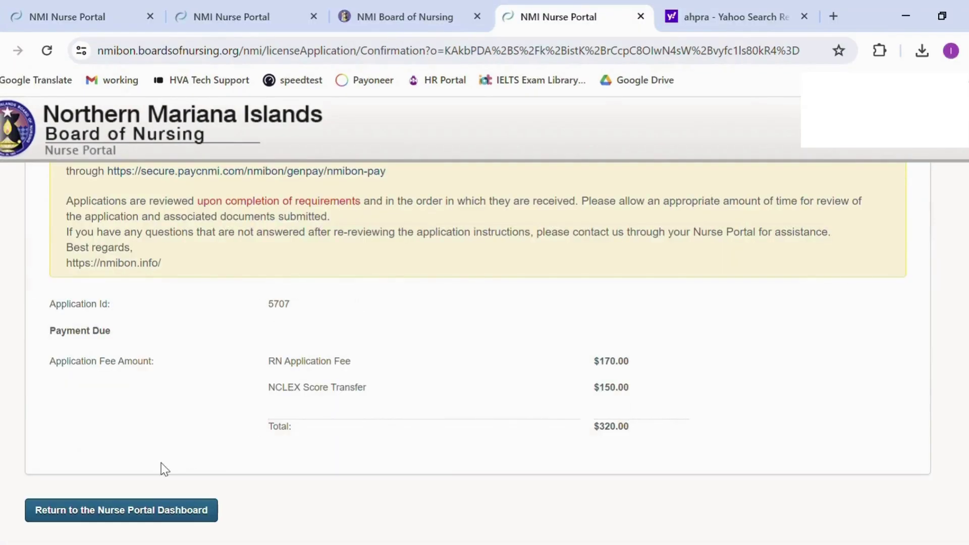
click(197, 511)
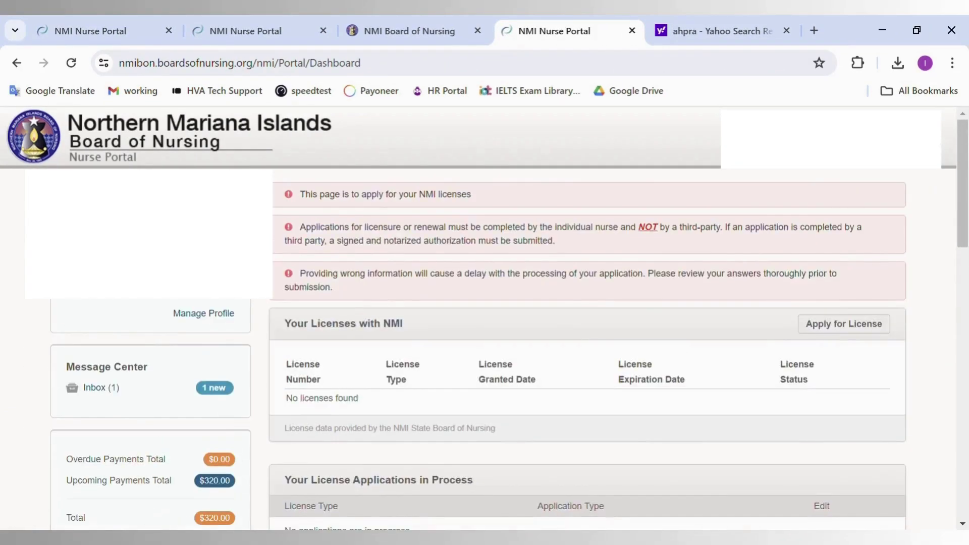
View the overdue and upcoming payments for the submitted application, and return to the dashboard
scroll(172, 364, down, 3)
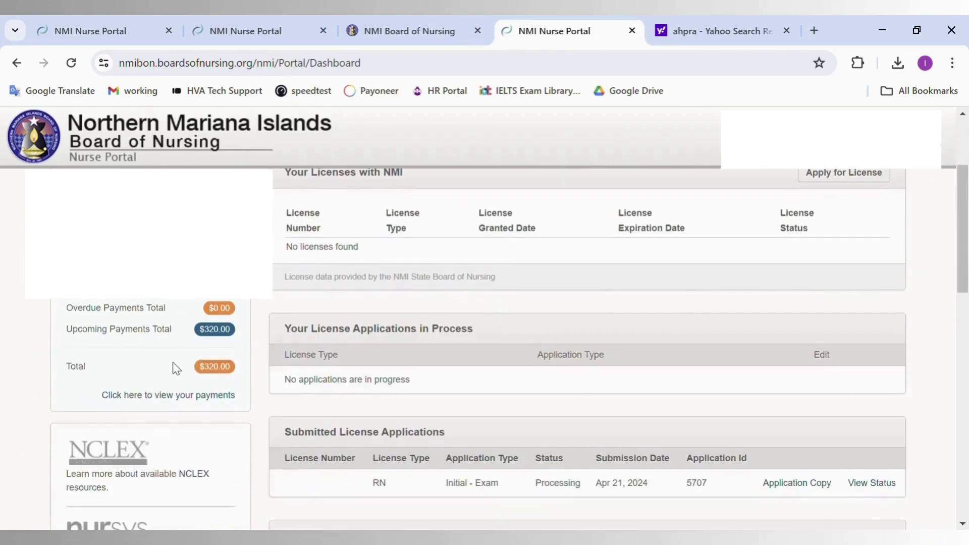
click(178, 396)
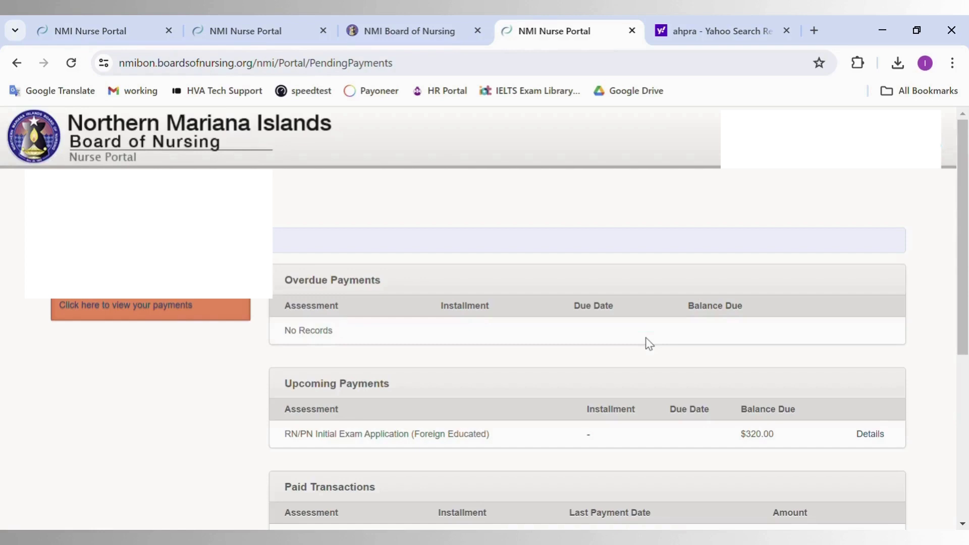
scroll(649, 343, down, 2)
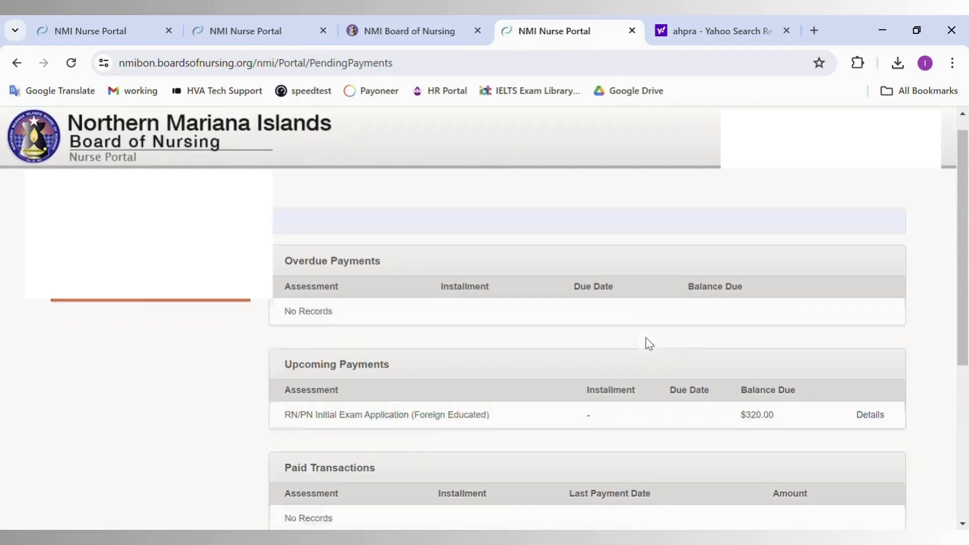
key(alt+Left)
scroll(331, 339, up, 2)
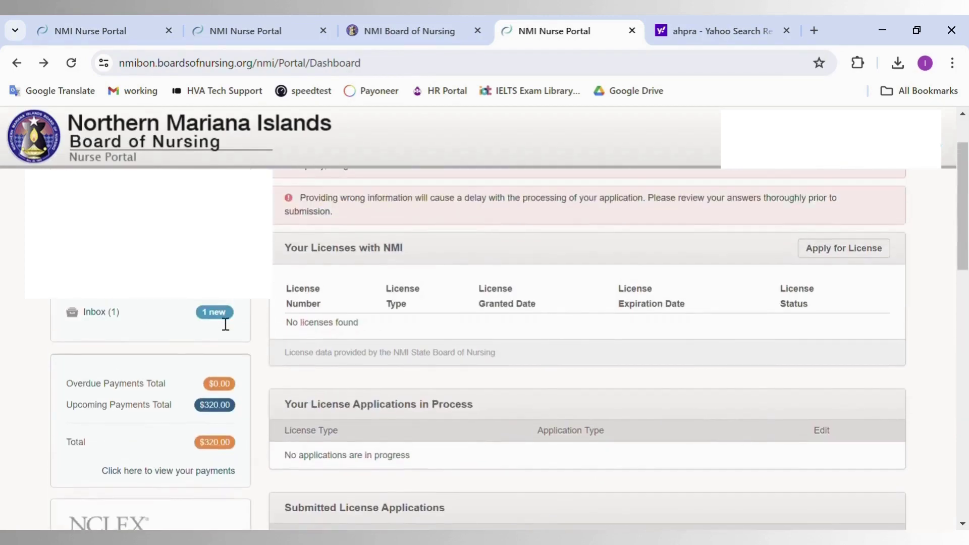
Open the inbox message acknowledging the RN Initial - Exam application and read its payment instructions
click(93, 311)
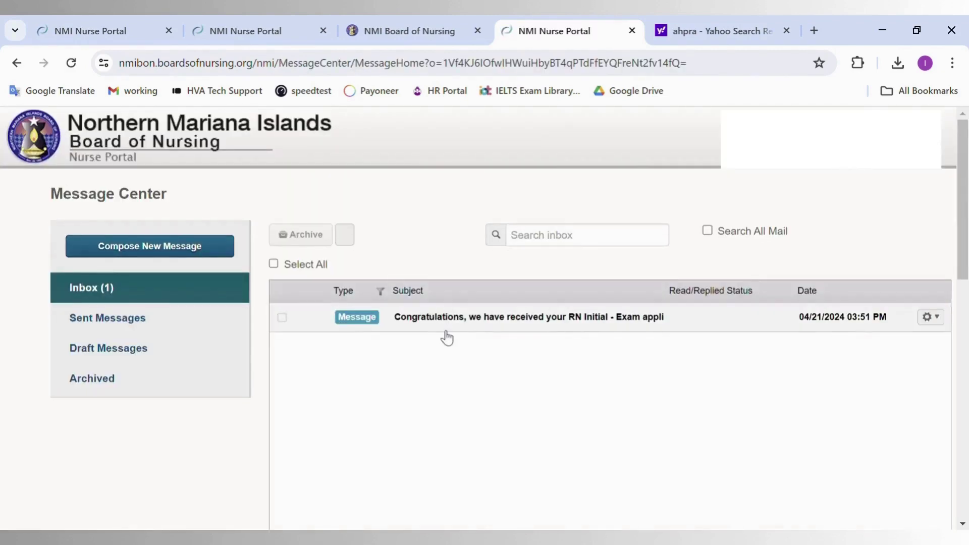
click(469, 329)
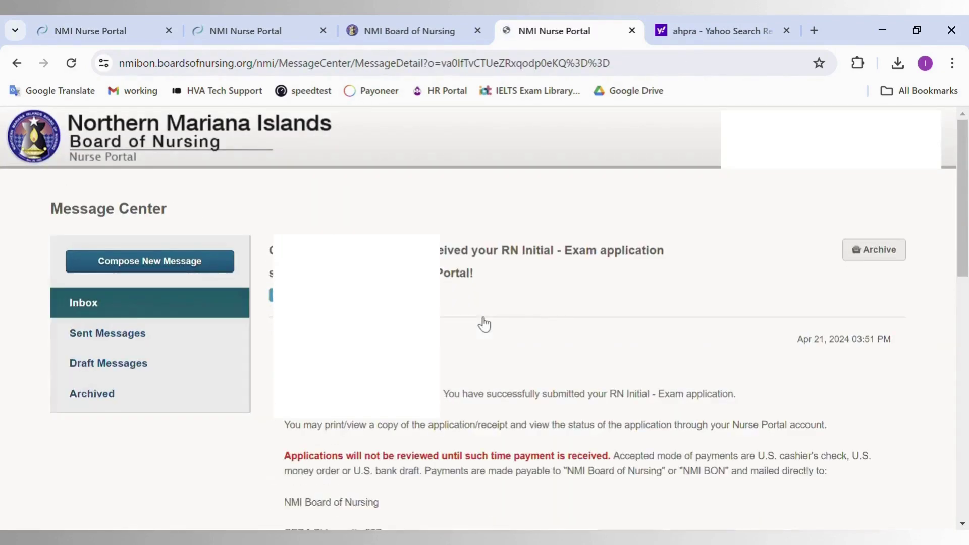
scroll(627, 333, down, 2)
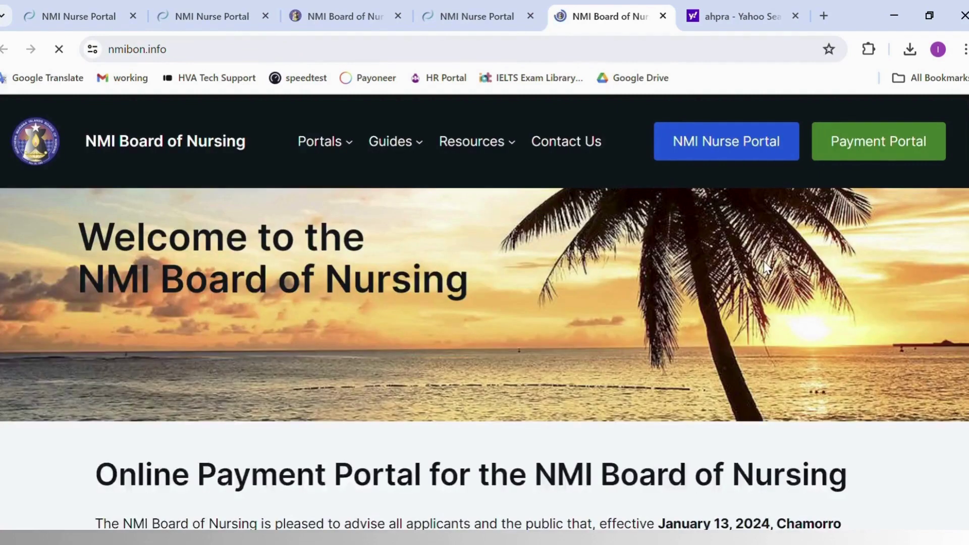
Open the NMI Board of Nursing online payment portal and go through its payment notes and payer's information section
click(902, 150)
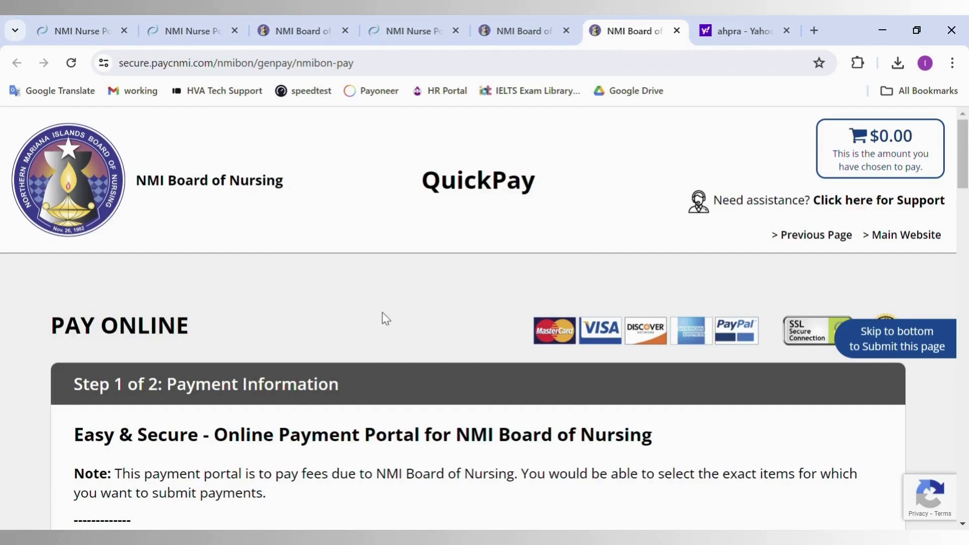
scroll(386, 317, down, 3)
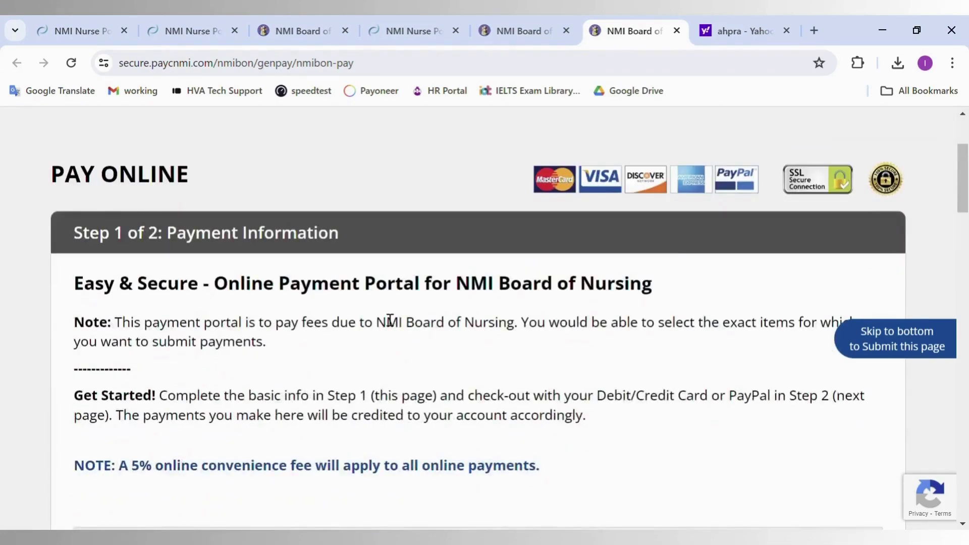
scroll(390, 319, down, 3)
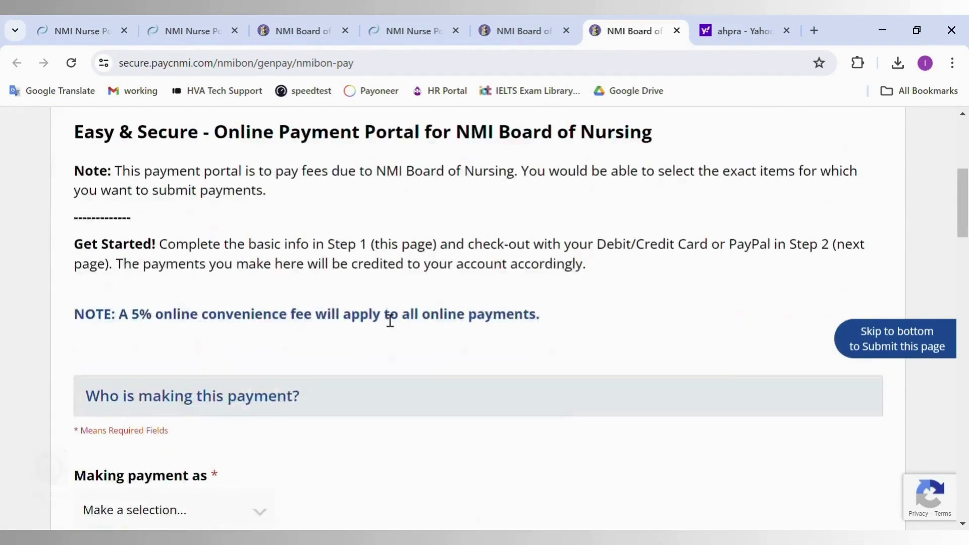
scroll(390, 321, down, 3)
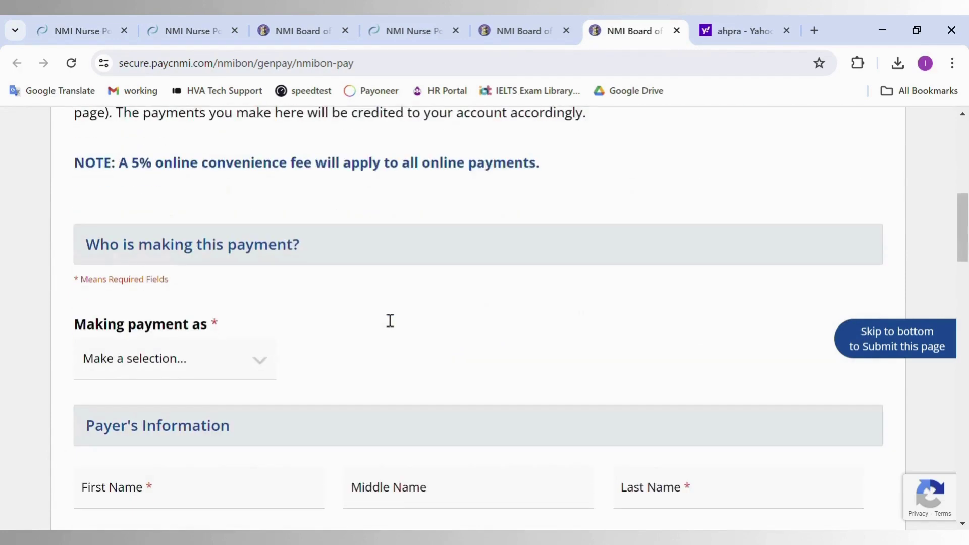
click(206, 428)
scroll(475, 379, down, 3)
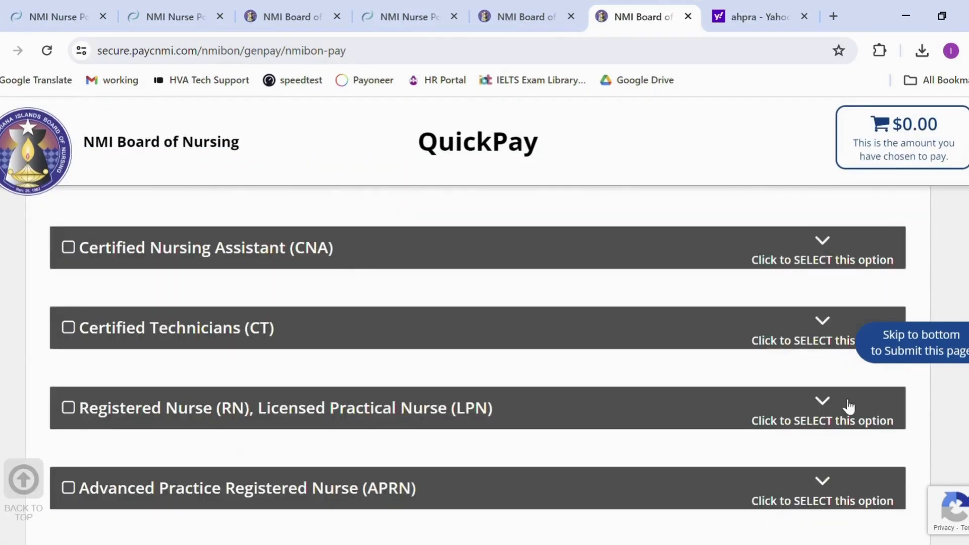
Select NMI-119: NCLEX Score Transfer under Registered Nurse (RN), Licensed Practical Nurse (LPN) as the item to pay, and submit the payment information
click(834, 411)
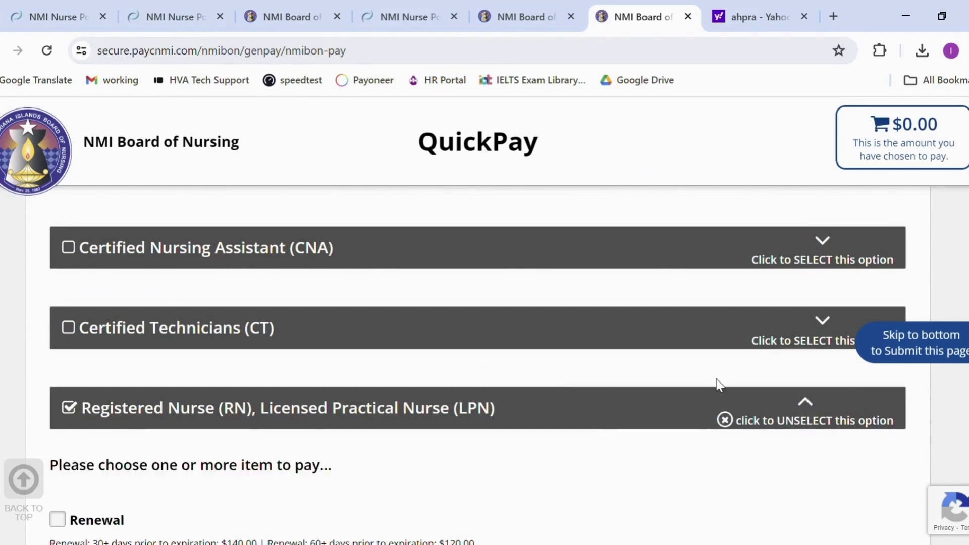
scroll(720, 385, down, 5)
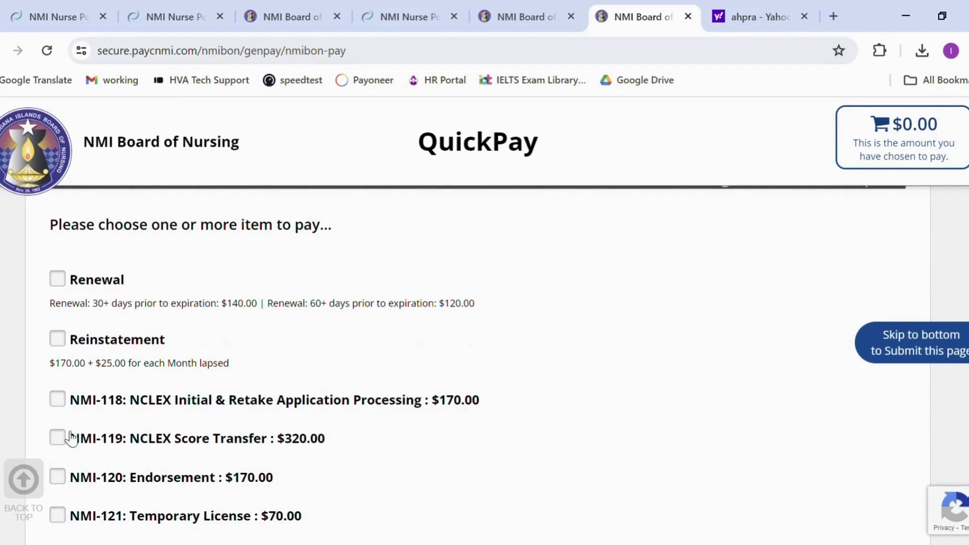
click(60, 444)
scroll(530, 440, down, 2)
scroll(565, 440, down, 15)
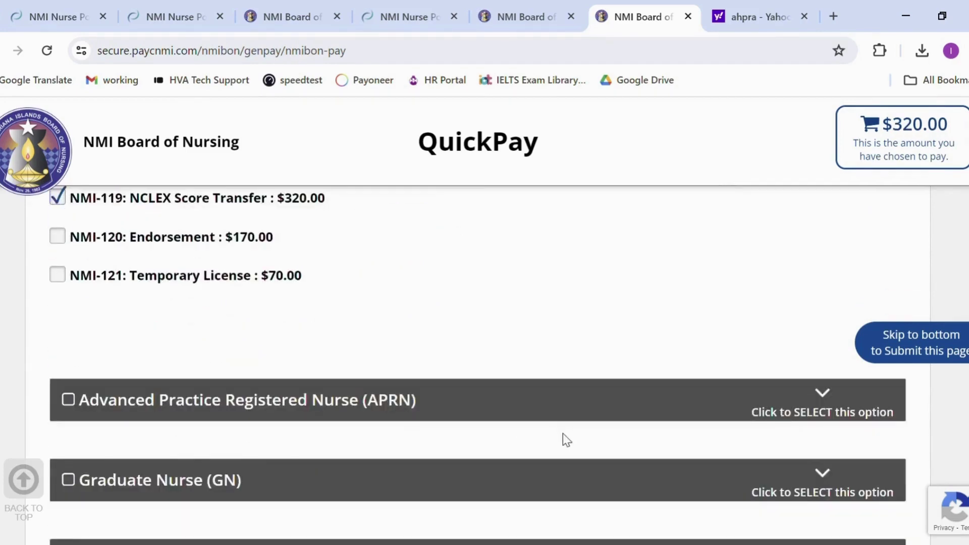
scroll(565, 440, down, 3)
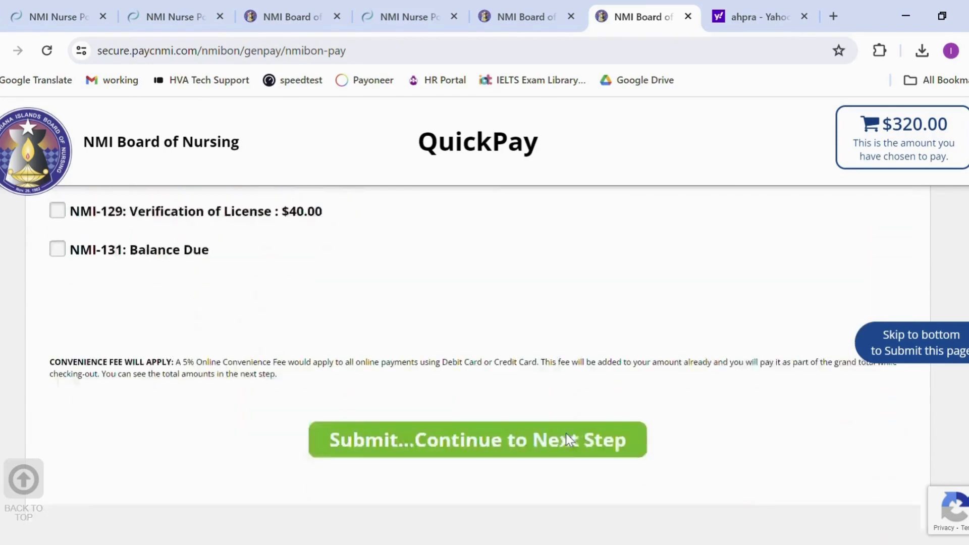
click(549, 416)
Choose debit or credit card as the payment method and start on the card number in the checkout form
scroll(705, 331, down, 4)
click(411, 372)
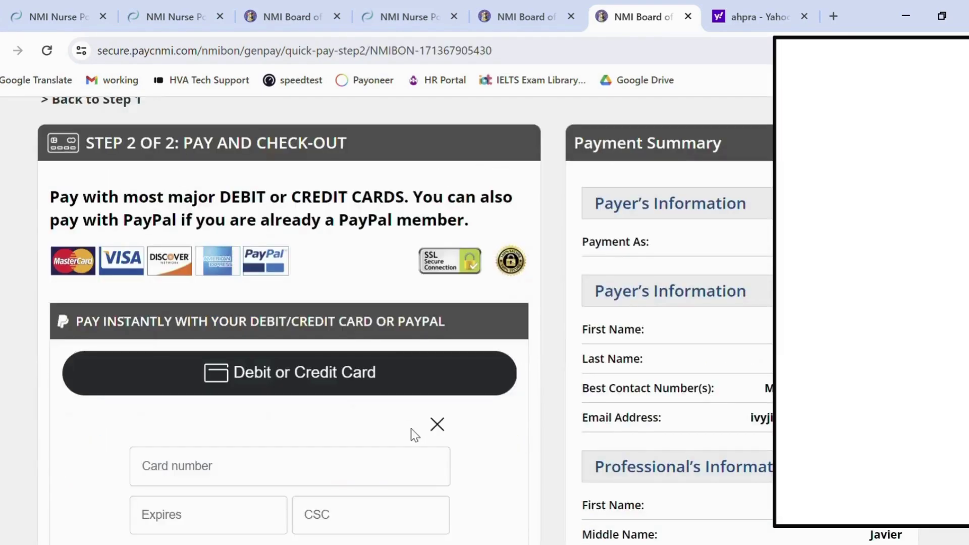
scroll(411, 432, down, 3)
click(280, 322)
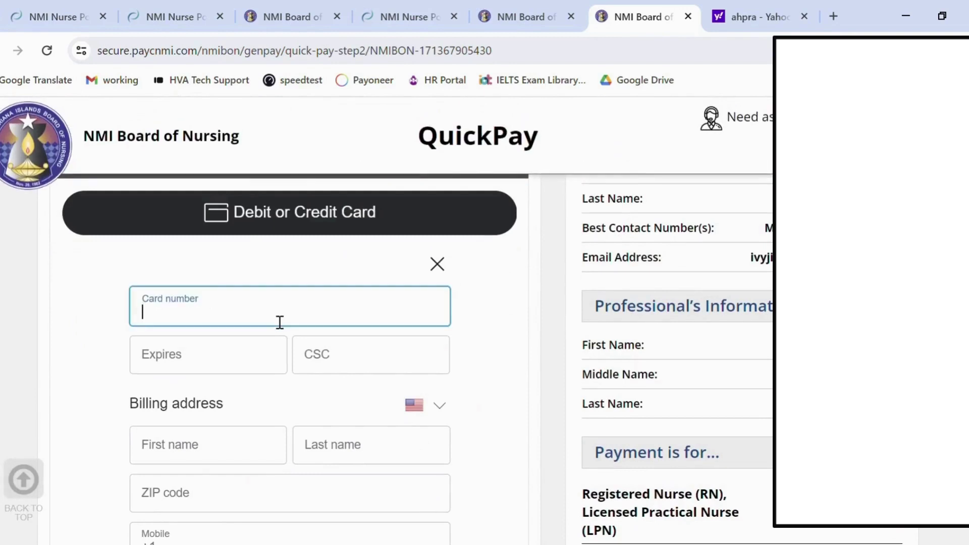